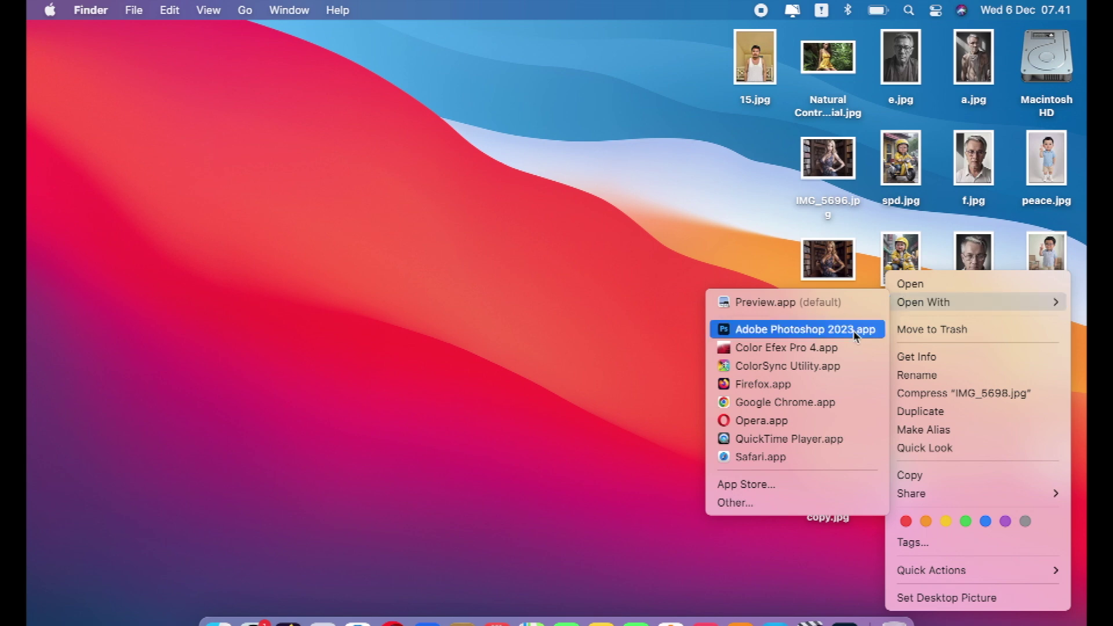
Open IMG_5698.jpg from Finder in Adobe Photoshop 2023
left_click(854, 329)
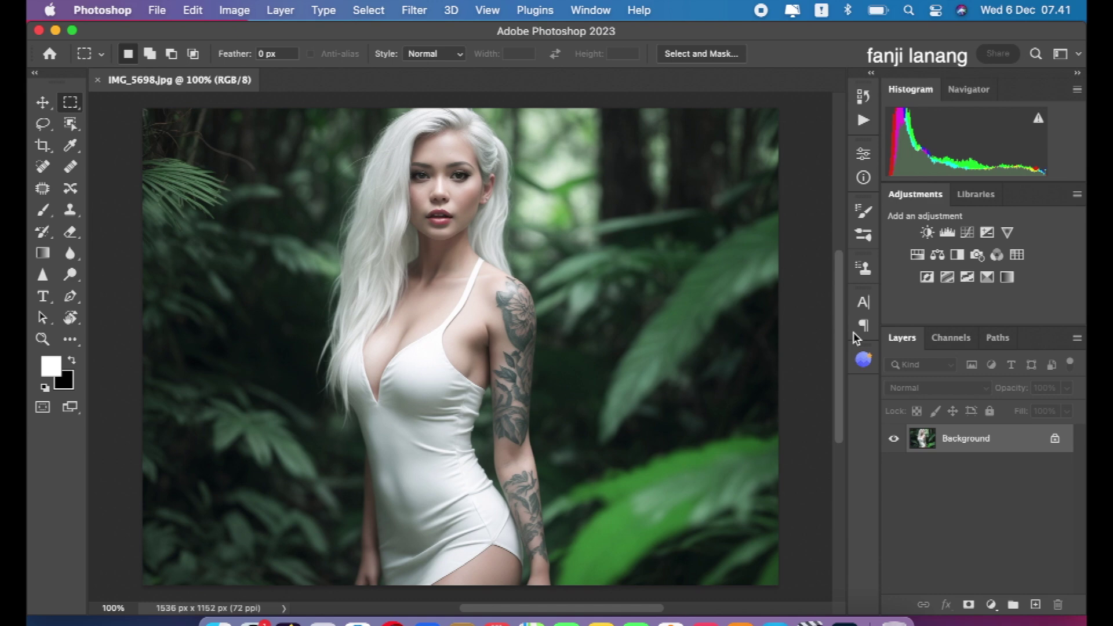
Duplicate the Background layer and launch the Camera Raw filter on the copy
left_click_drag(1011, 449, 1036, 604)
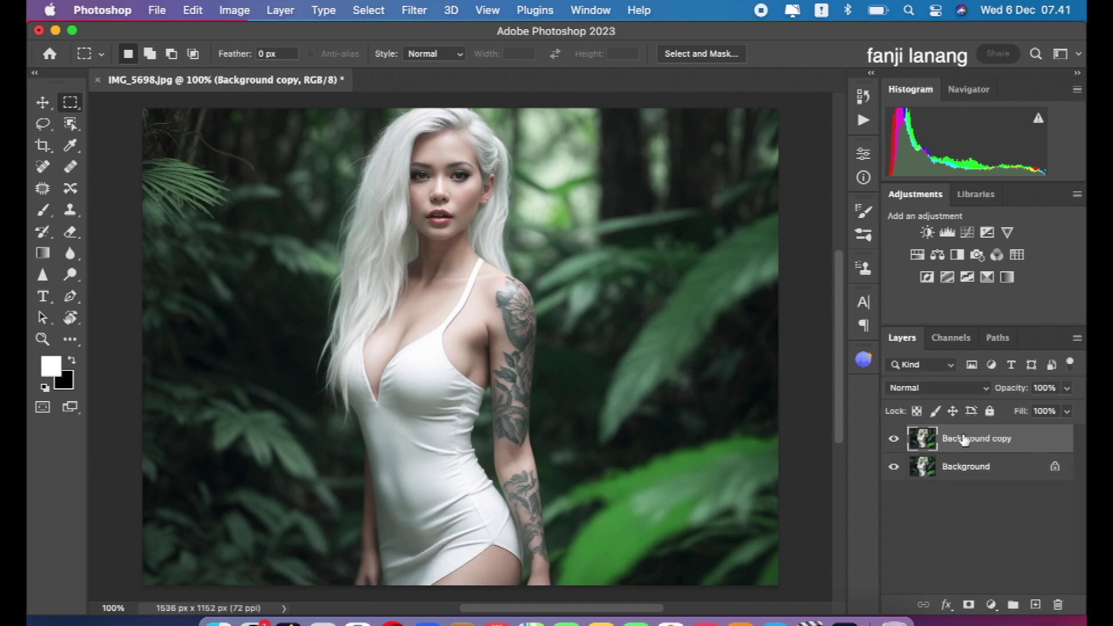
left_click(414, 10)
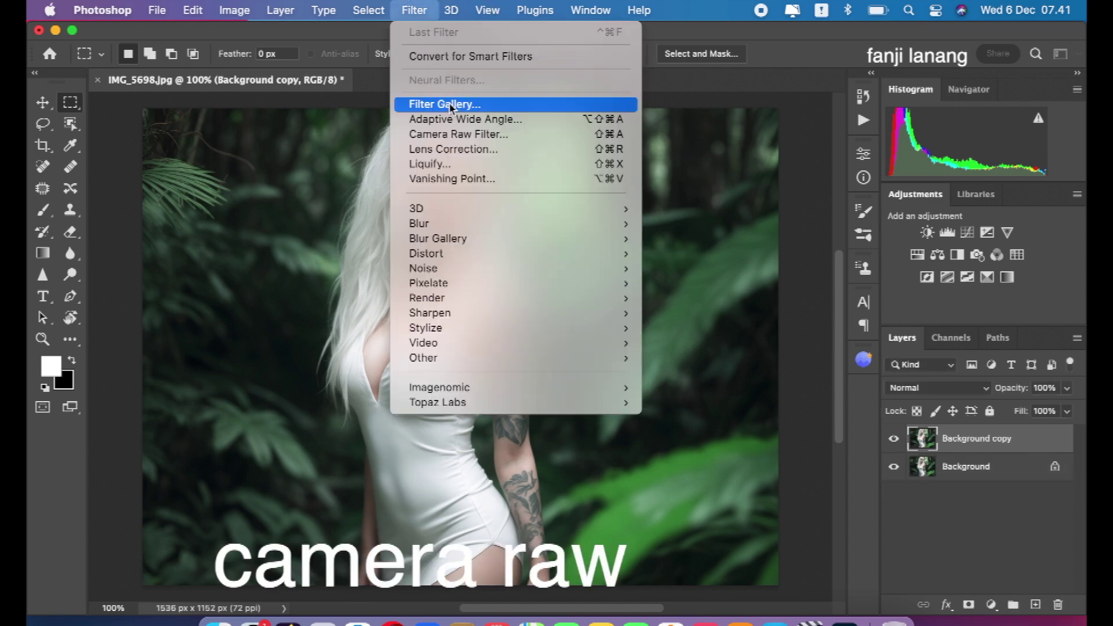
left_click(464, 135)
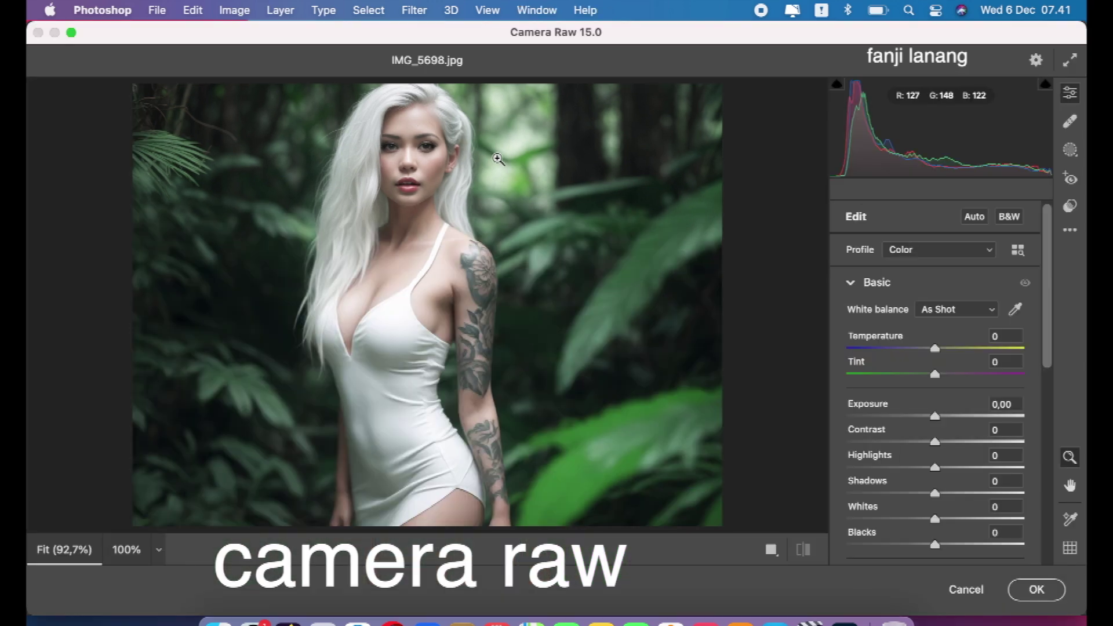
Set Camera Raw Basic: Exposure -0.35, Contrast +20, Highlights -12, Shadows +59, Blacks -11, Vibrance +20
left_click(851, 282)
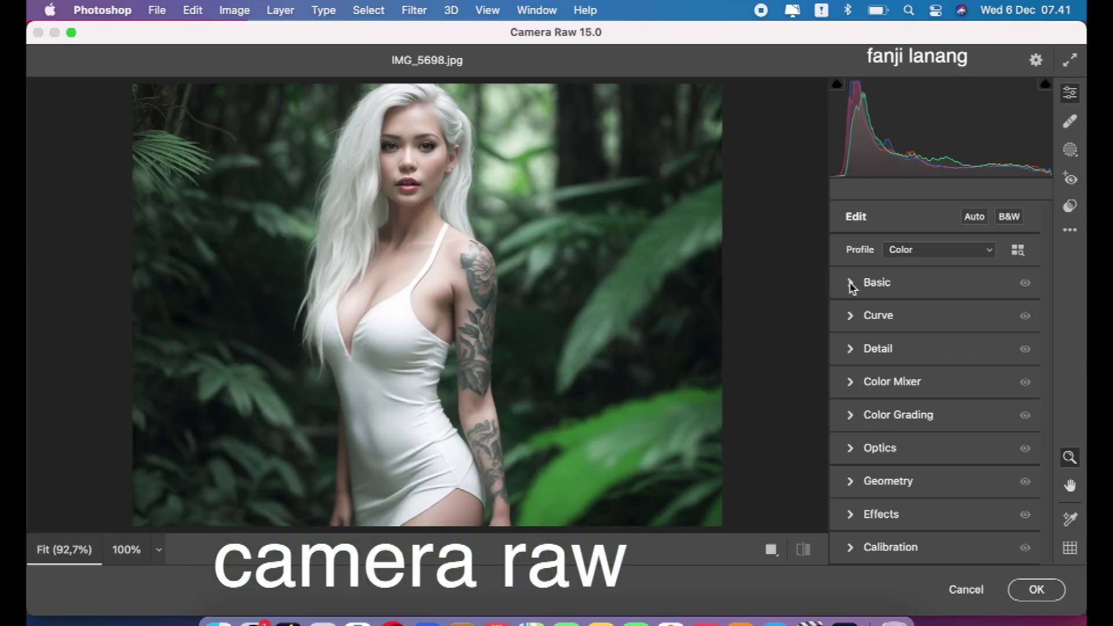
left_click_drag(935, 350, 926, 351)
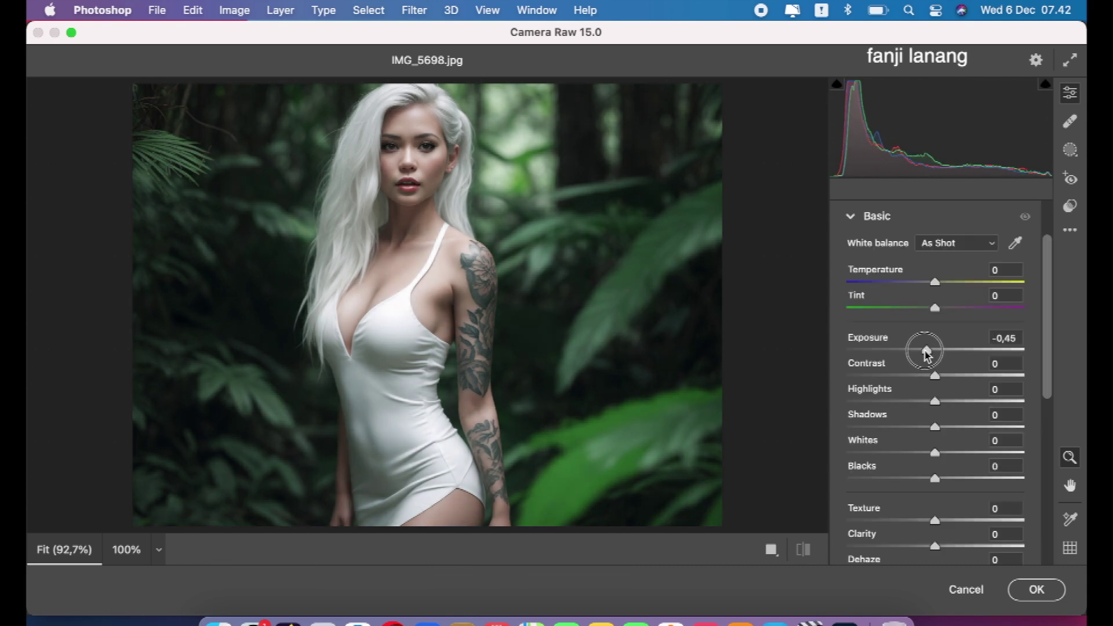
left_click_drag(934, 375, 954, 383)
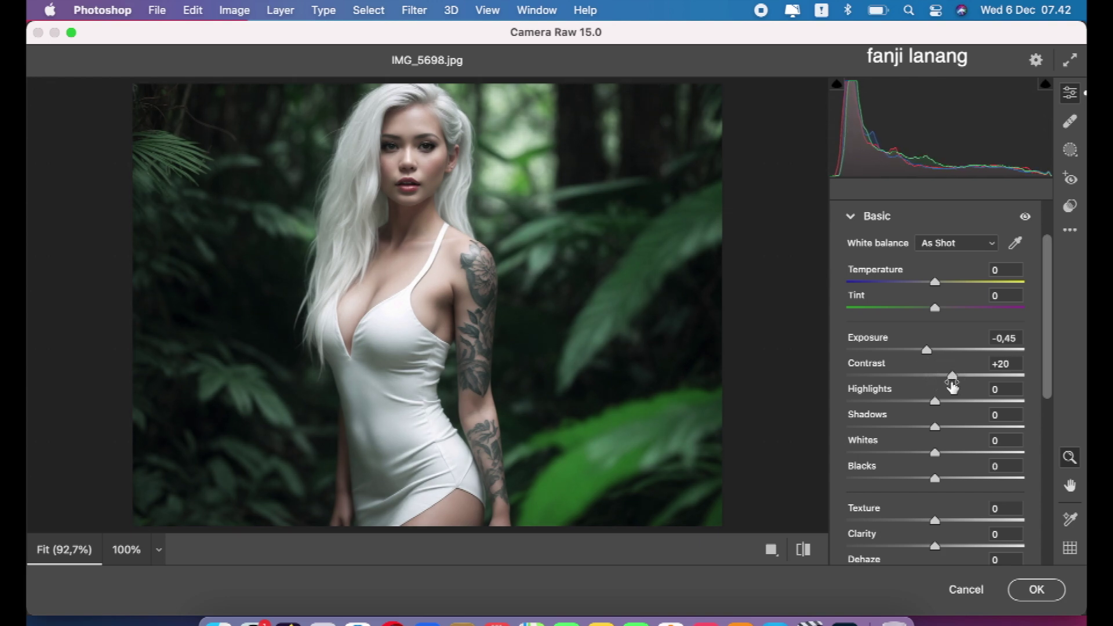
mouse_move(935, 400)
left_mouse_down()
mouse_move(925, 402)
mouse_move(947, 427)
mouse_move(1032, 423)
mouse_move(989, 432)
left_mouse_up()
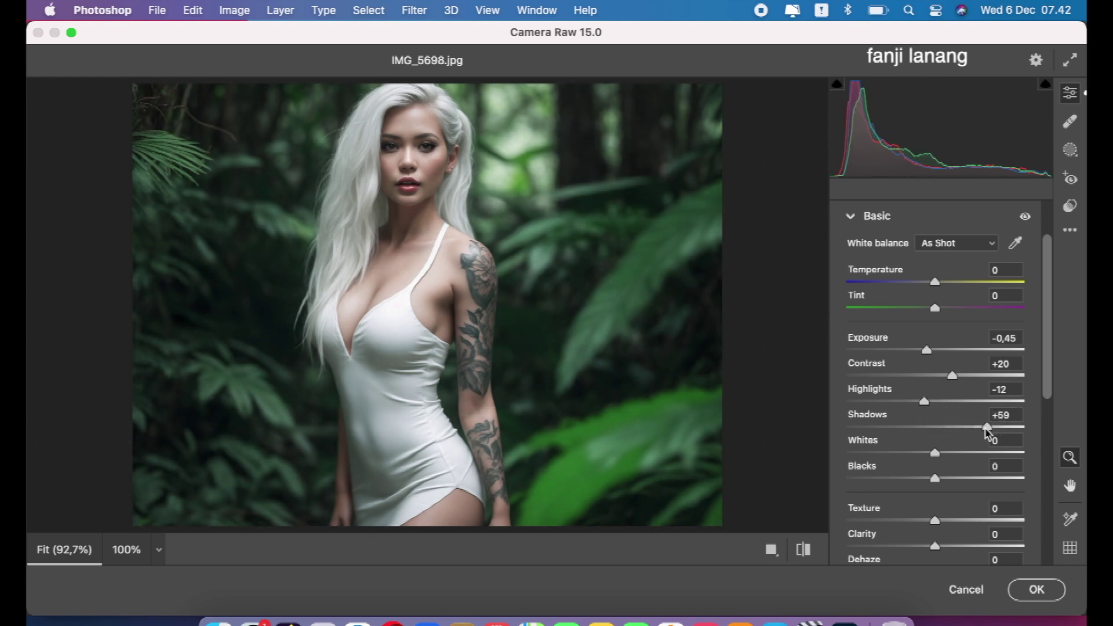
left_click_drag(934, 480, 926, 482)
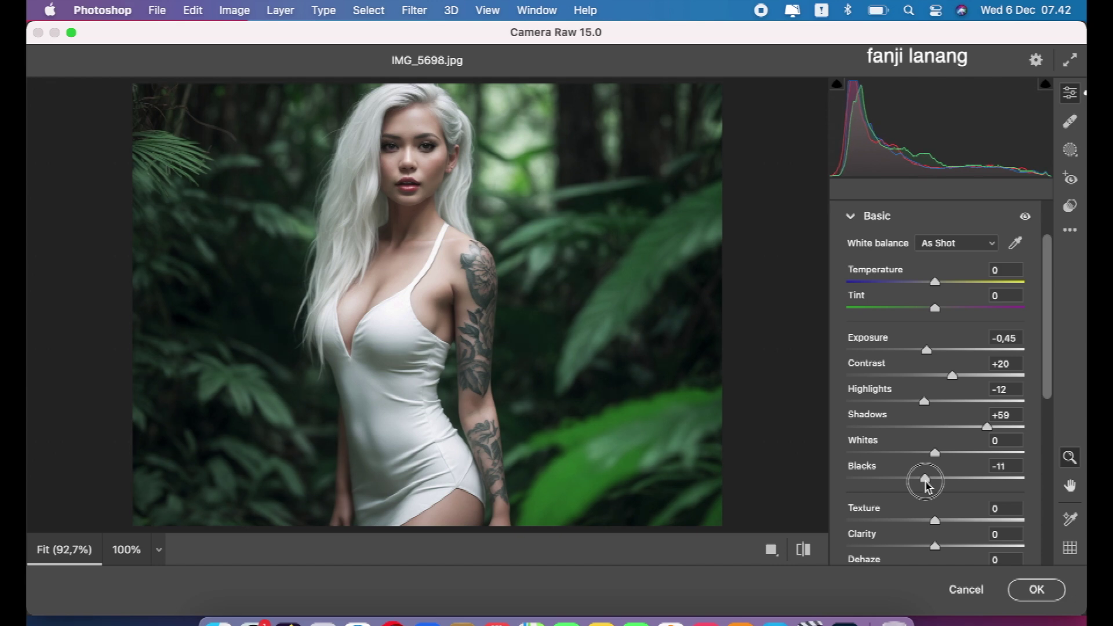
left_click_drag(927, 349, 929, 358)
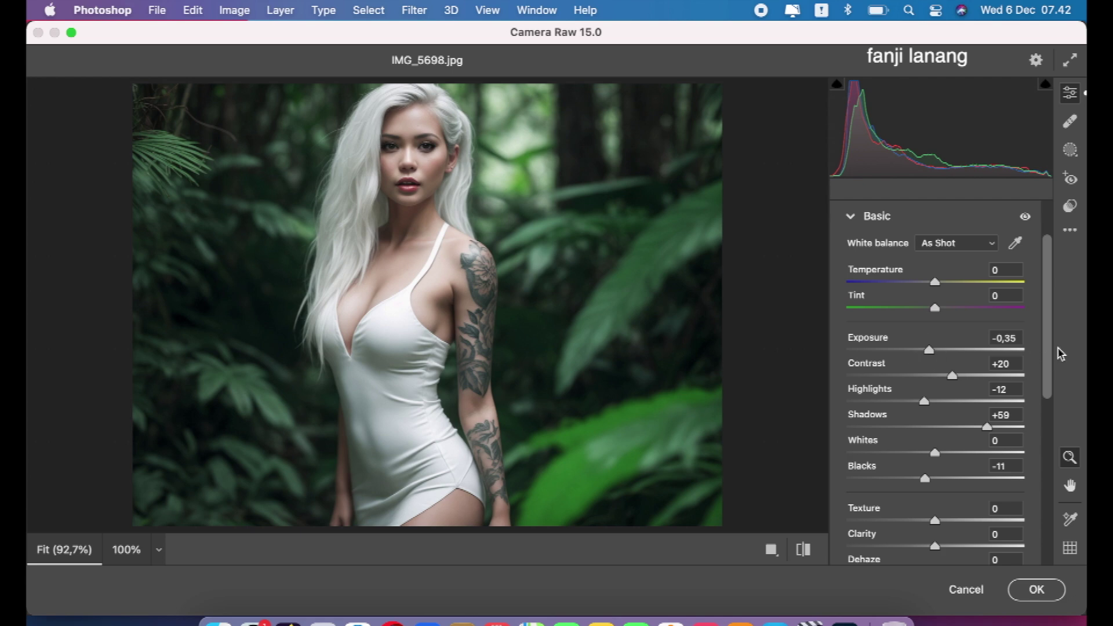
left_click_drag(1049, 347, 1048, 387)
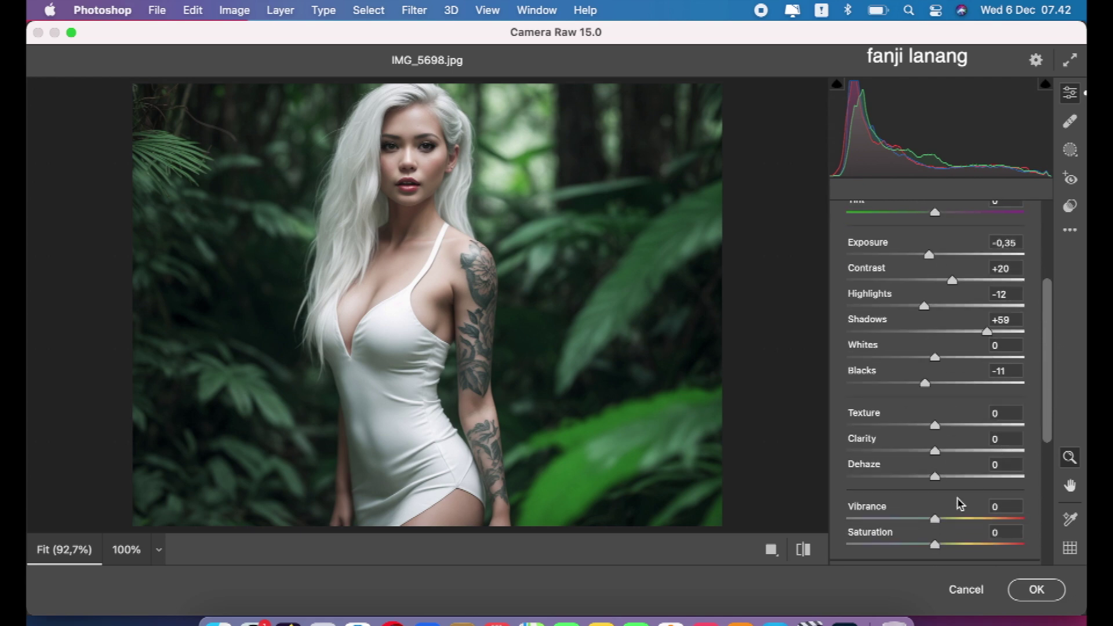
left_click_drag(950, 519, 954, 522)
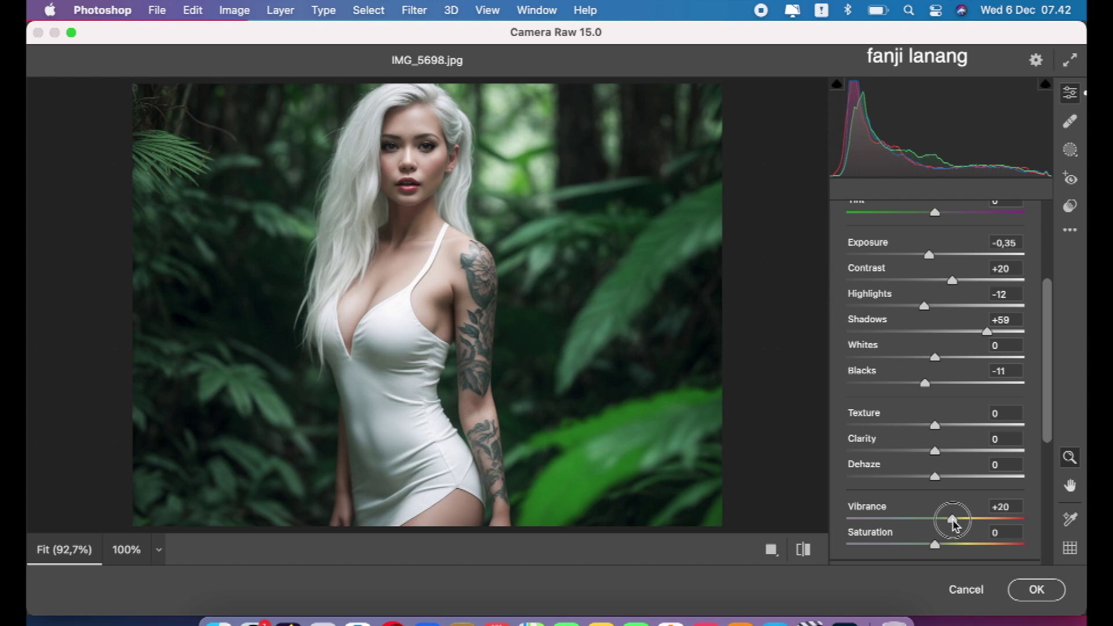
left_click(1046, 255)
left_click(852, 283)
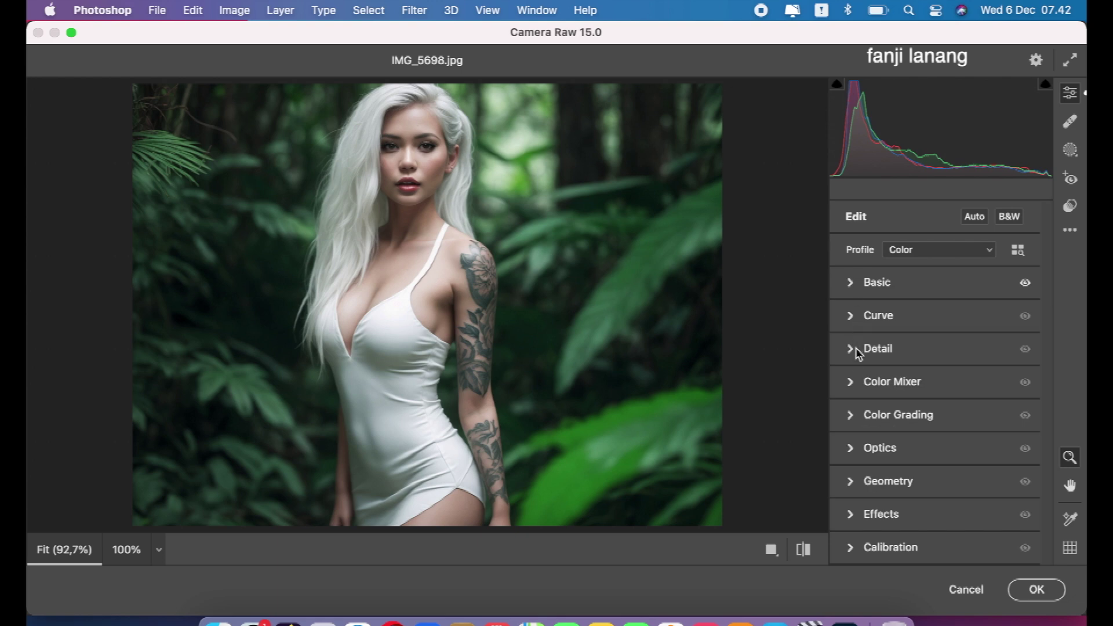
Shift Color Mixer hues: Greens +100, Yellows -20, Aquas +20, Blues slightly negative
left_click(852, 382)
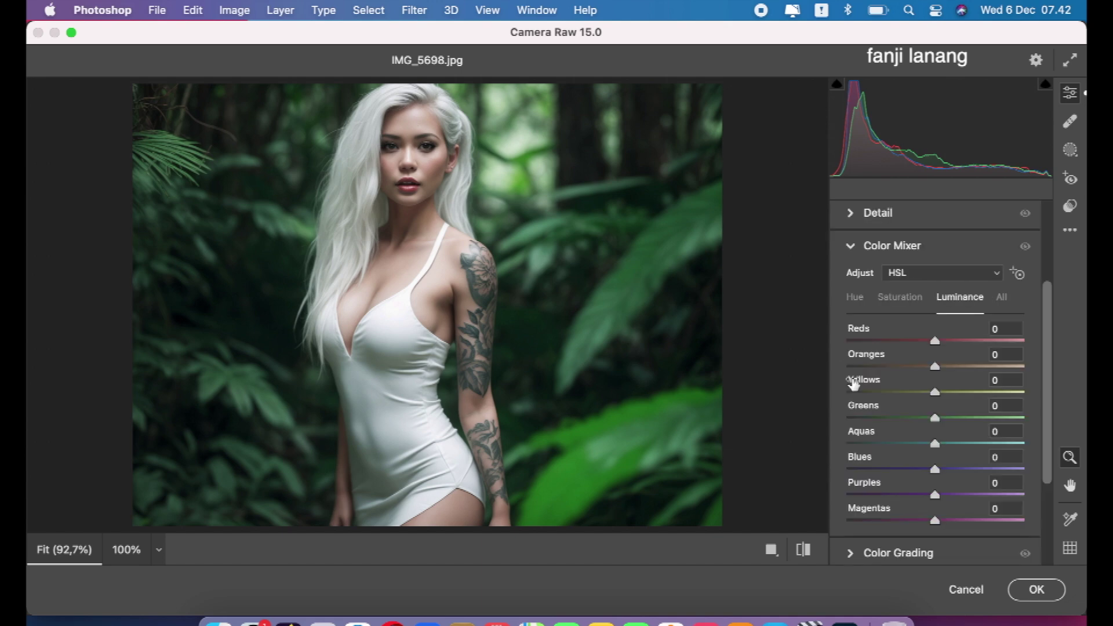
left_click(861, 301)
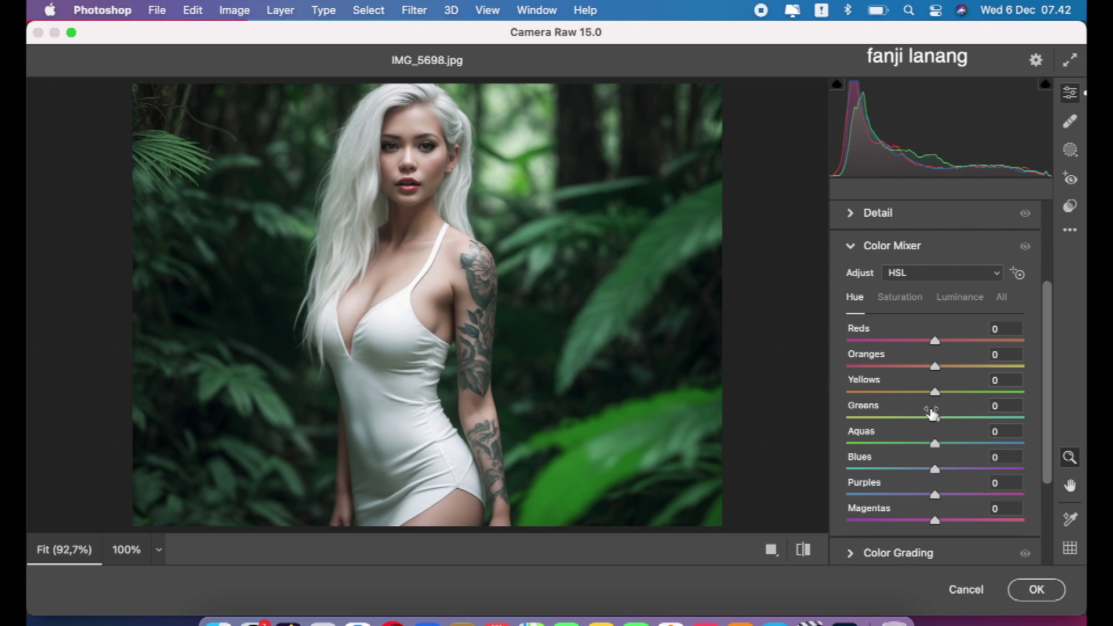
left_click_drag(935, 418, 1081, 417)
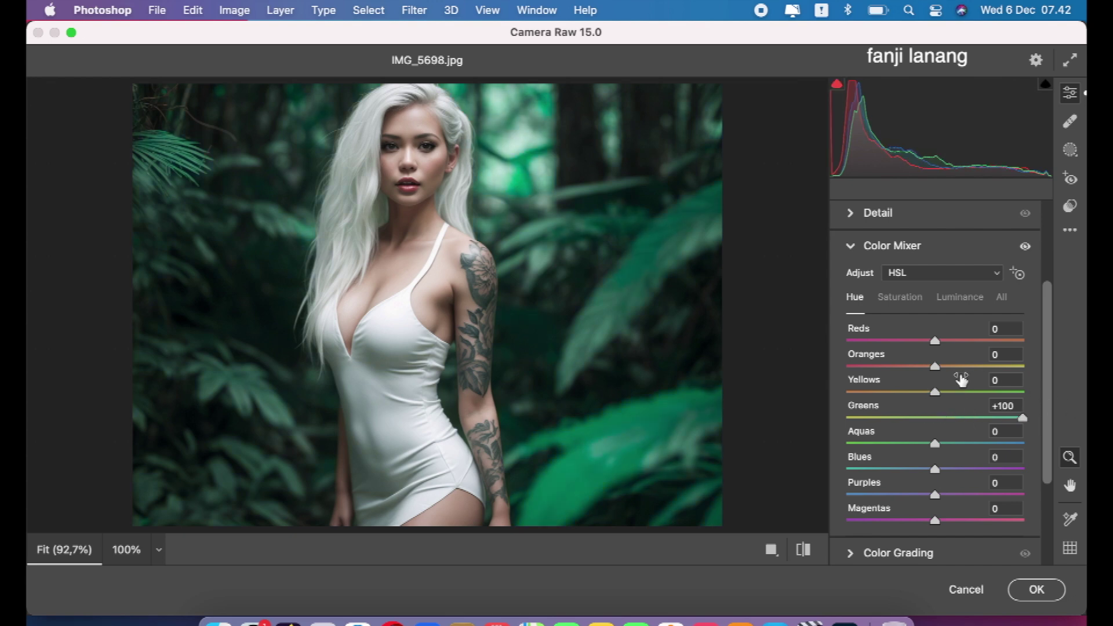
left_click_drag(934, 393, 918, 398)
left_click_drag(937, 449, 953, 447)
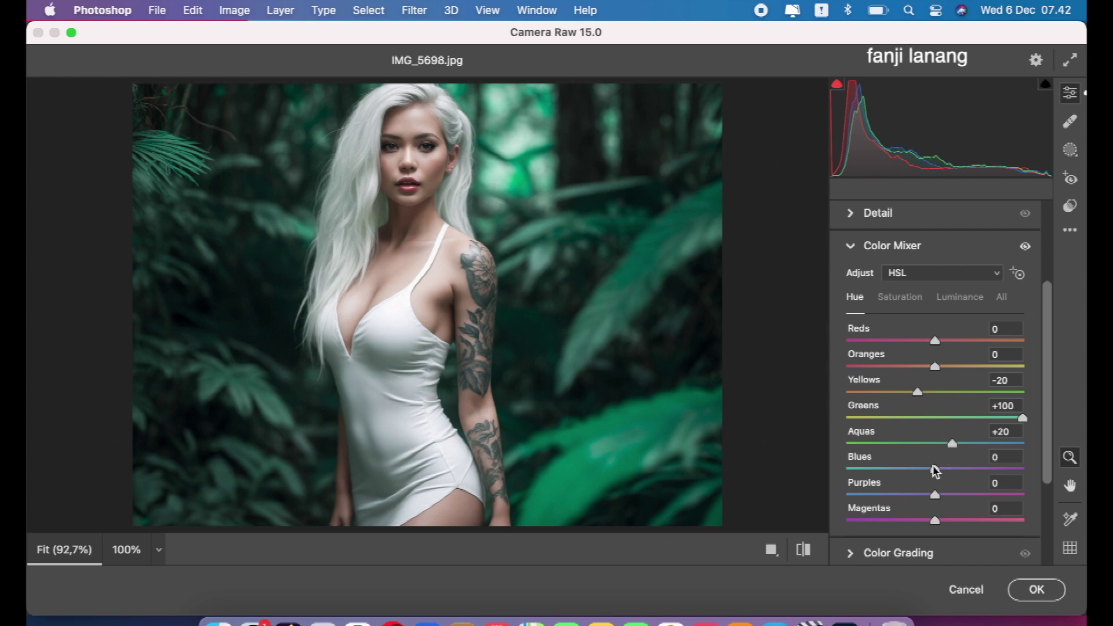
left_click_drag(935, 470, 917, 470)
Desaturate the greens, set Greens luminance to -48 and Oranges luminance to +10
left_click(900, 299)
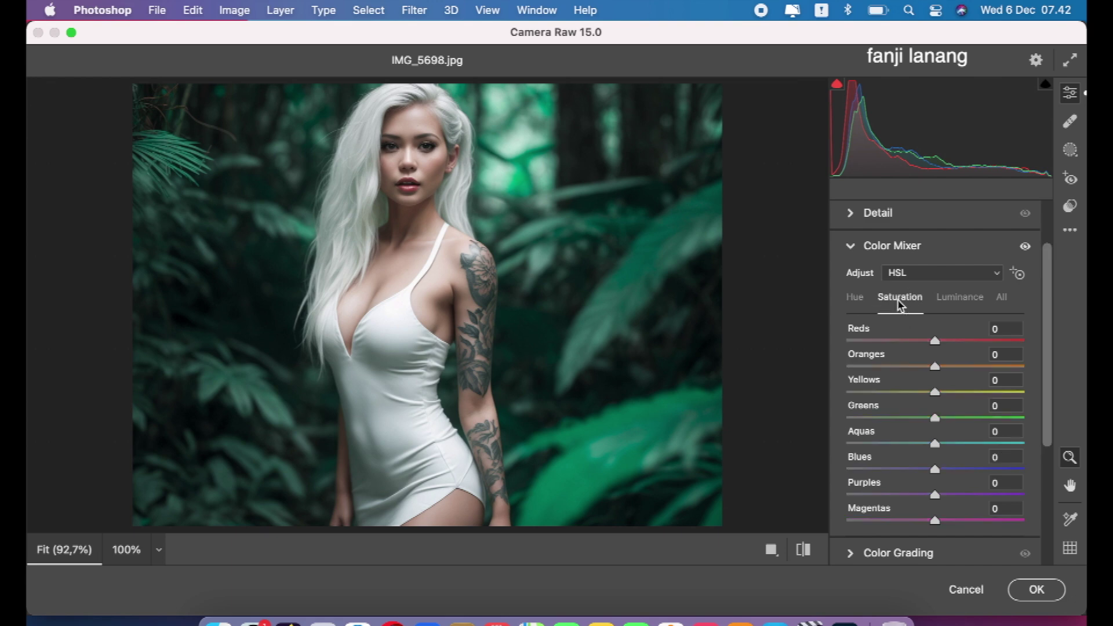
mouse_move(919, 426)
left_mouse_down()
mouse_move(828, 435)
mouse_move(919, 452)
mouse_move(1001, 442)
mouse_move(969, 447)
mouse_move(961, 461)
left_mouse_up()
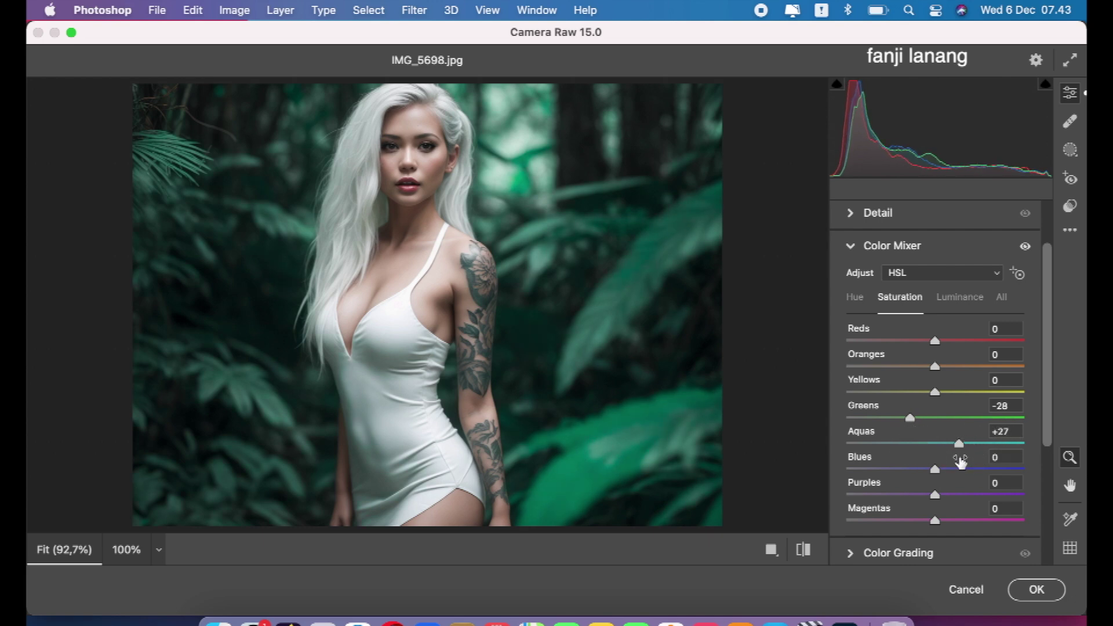
left_click(959, 298)
left_click_drag(940, 404, 894, 429)
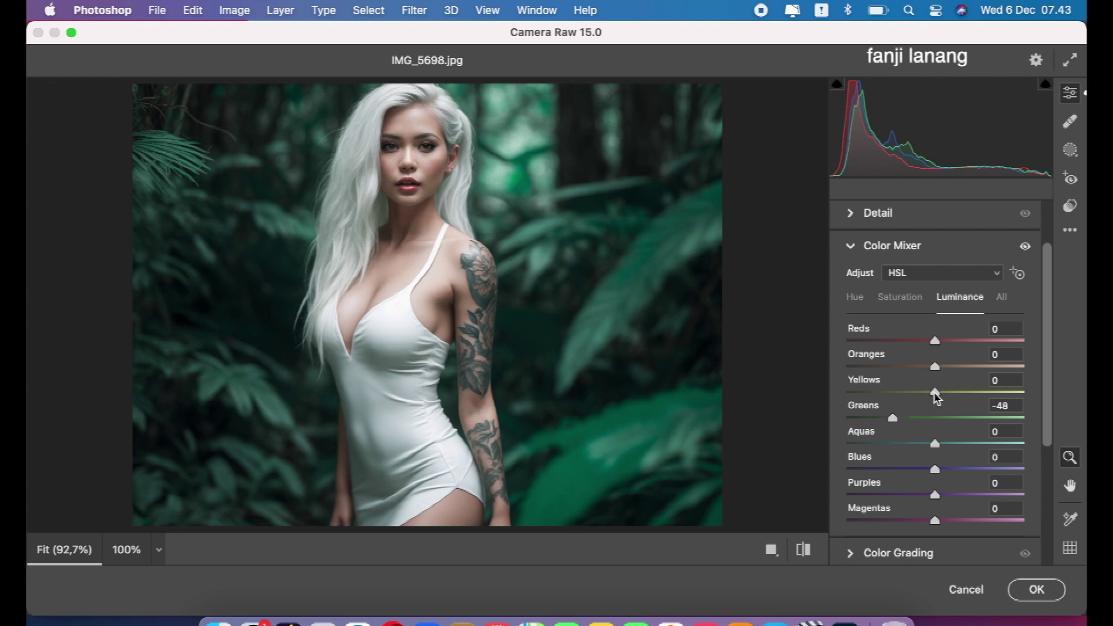
left_click_drag(935, 368, 946, 379)
left_click(851, 254)
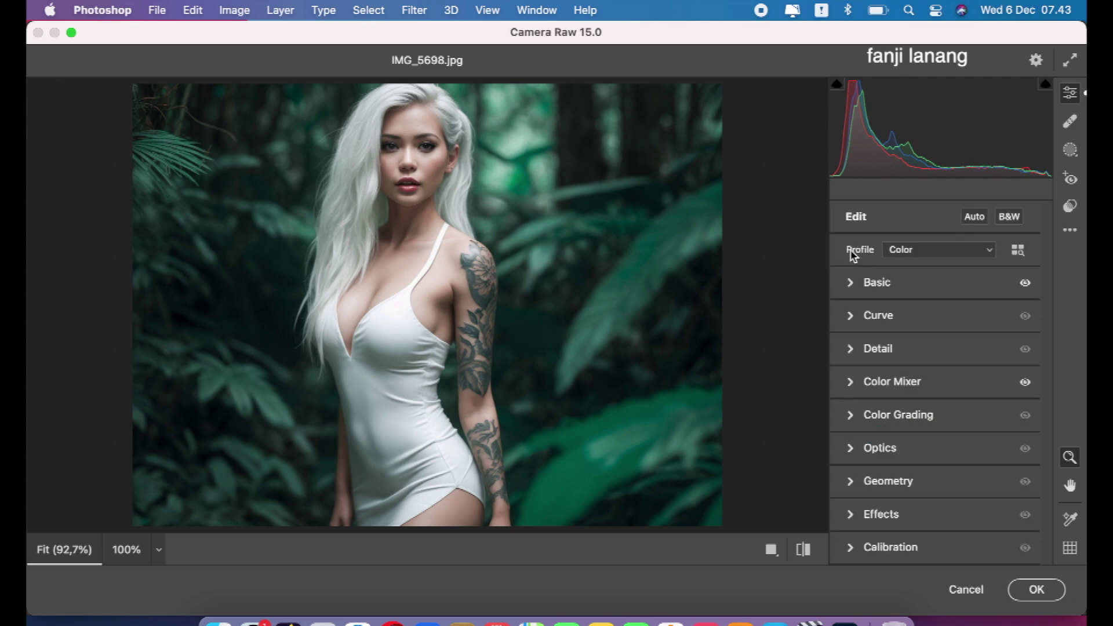
left_click(856, 453)
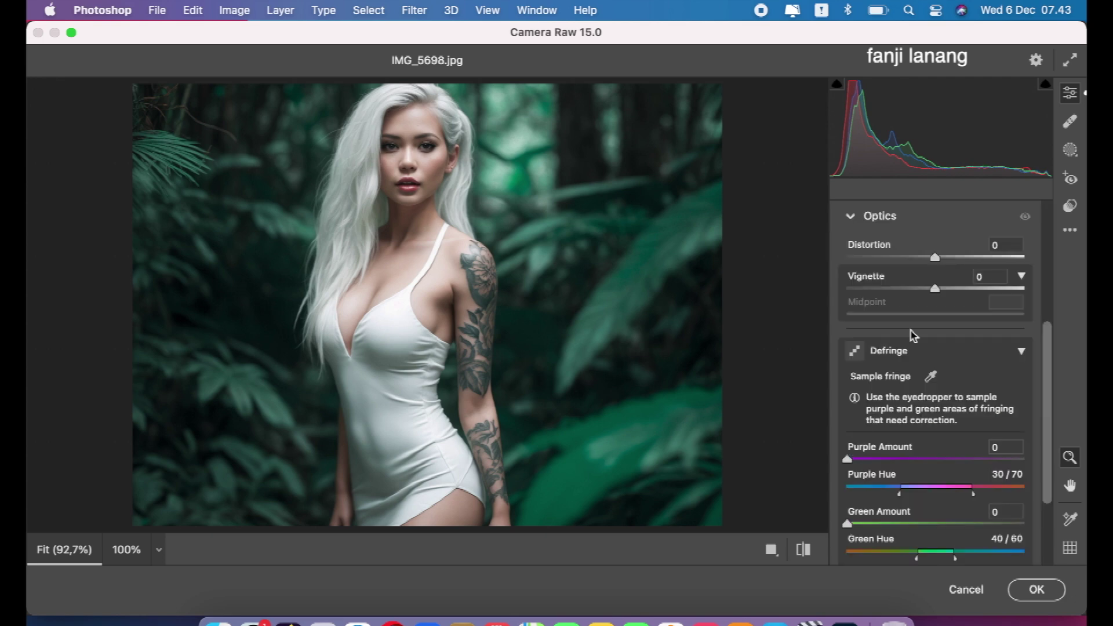
left_click_drag(912, 290, 795, 330)
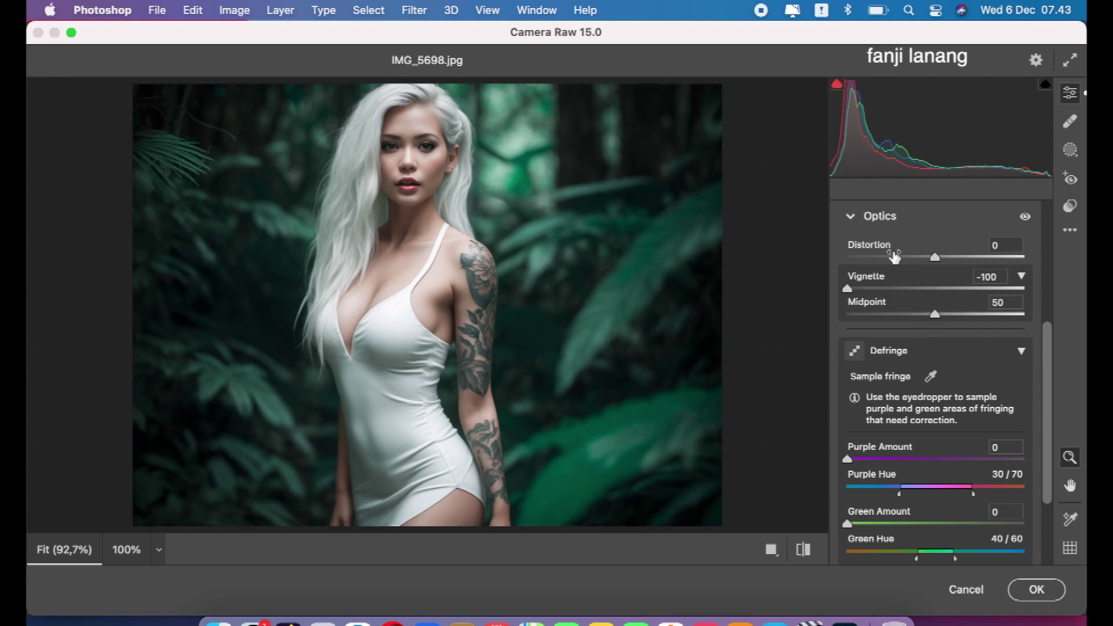
left_click(852, 218)
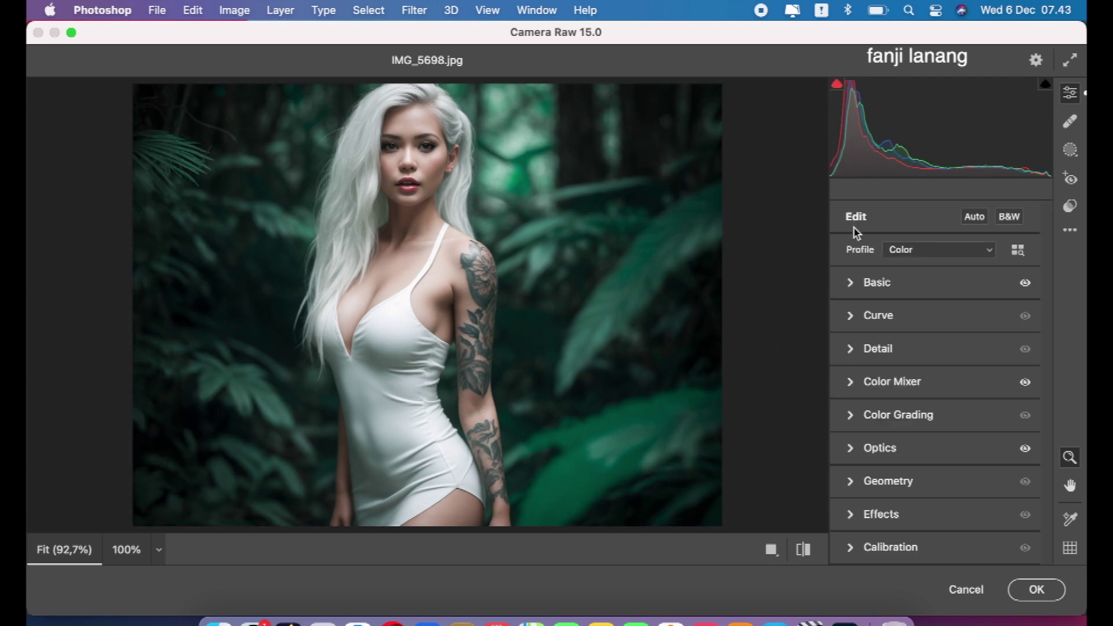
left_click(852, 551)
Set Calibration primary hues to Red +30, Blue -20 and Green +10
left_click(947, 370)
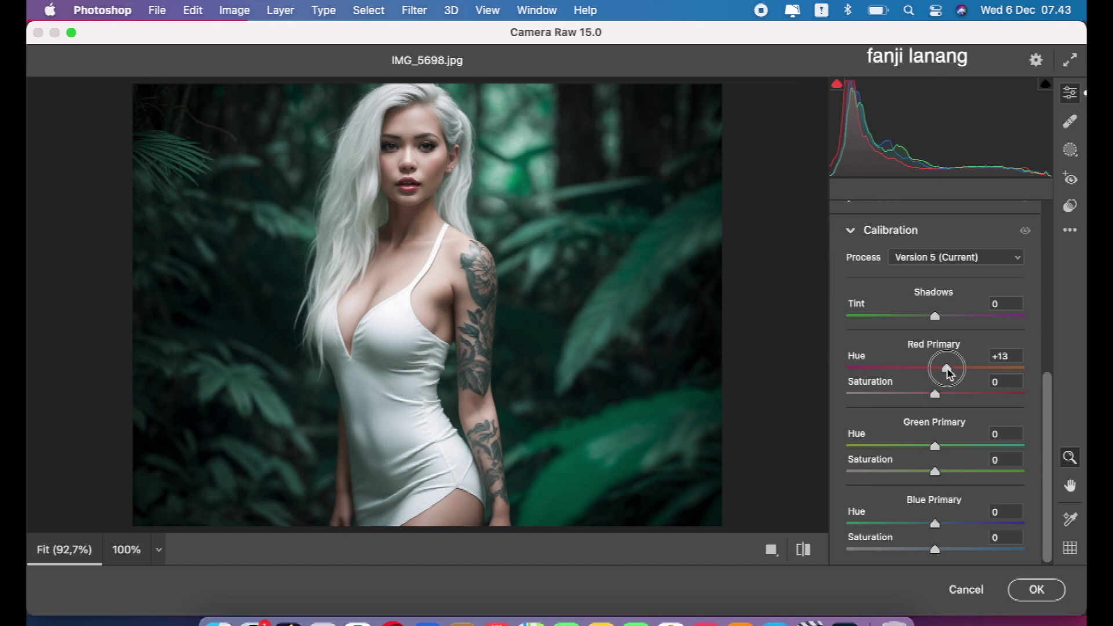
left_click_drag(947, 369, 964, 377)
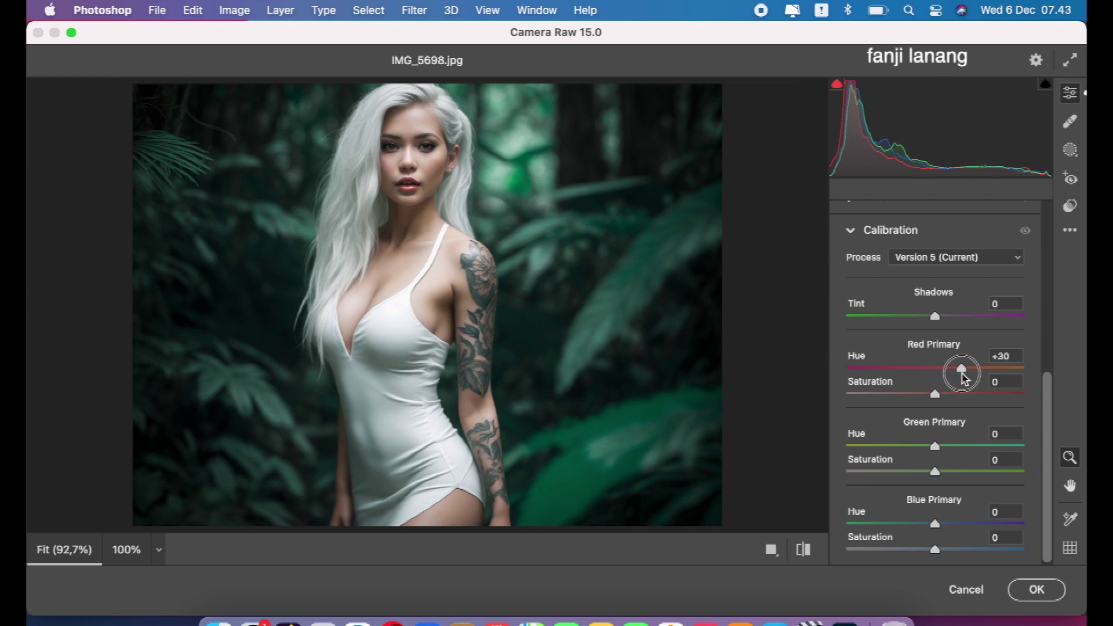
left_click(920, 525)
left_click_drag(920, 526, 918, 525)
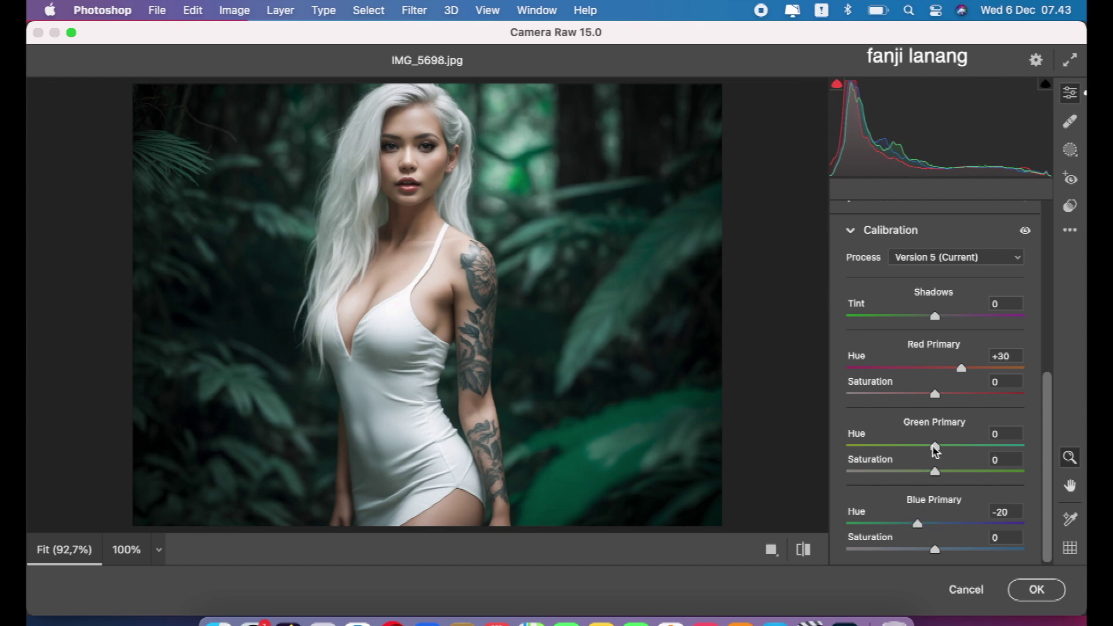
mouse_move(935, 451)
left_mouse_down()
mouse_move(855, 450)
mouse_move(1036, 456)
mouse_move(918, 470)
mouse_move(939, 469)
left_mouse_up()
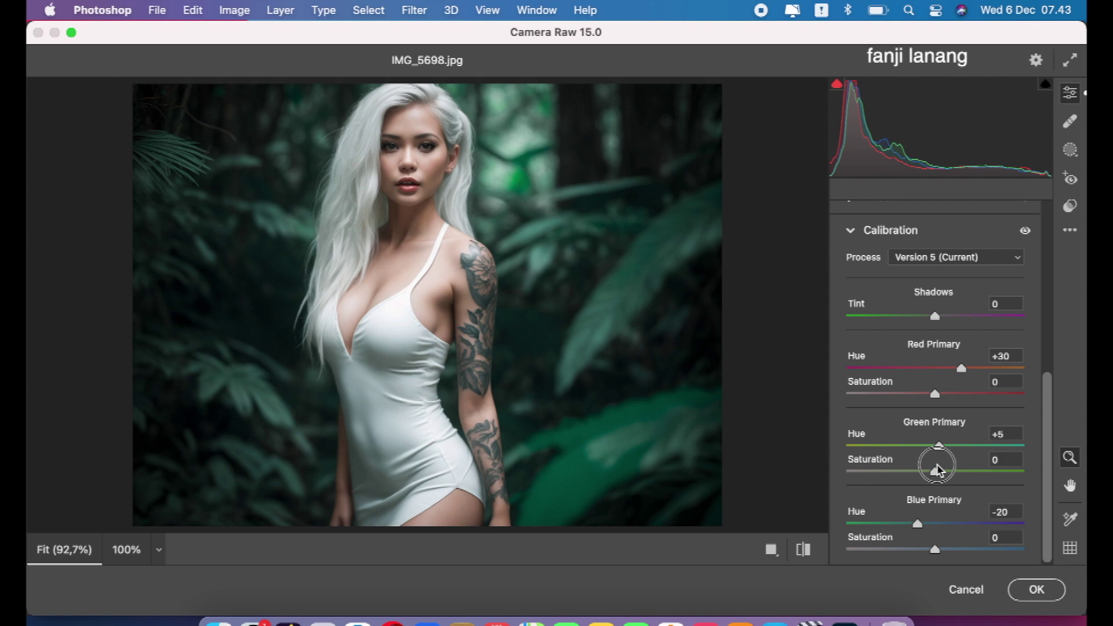
left_click_drag(942, 453, 948, 458)
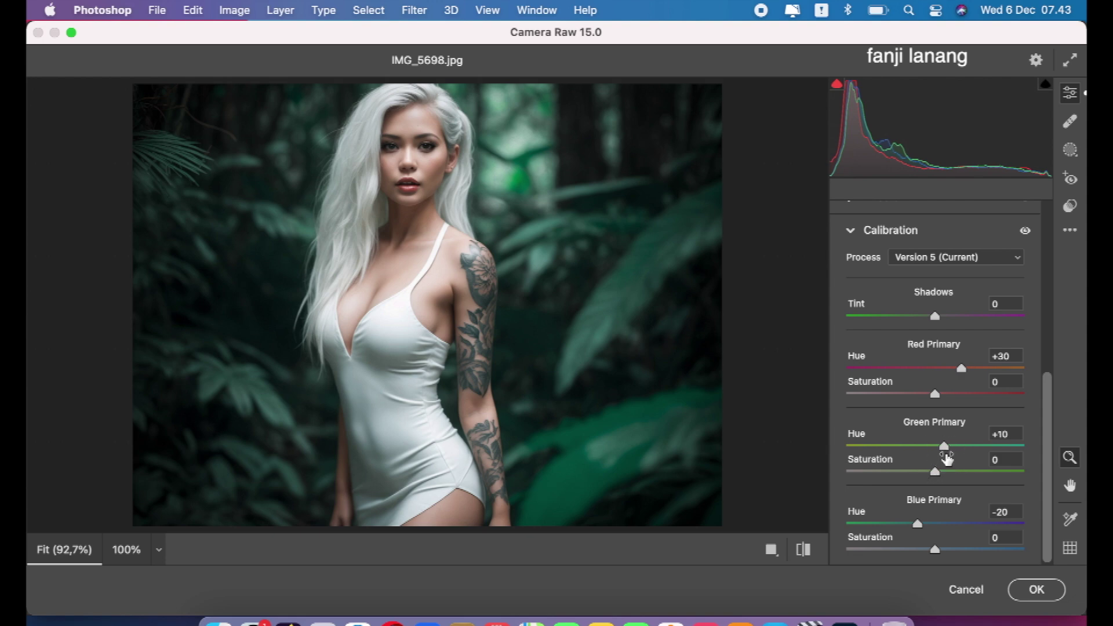
Compare before and after, then commit the Camera Raw grade to the Background copy
left_click(804, 550)
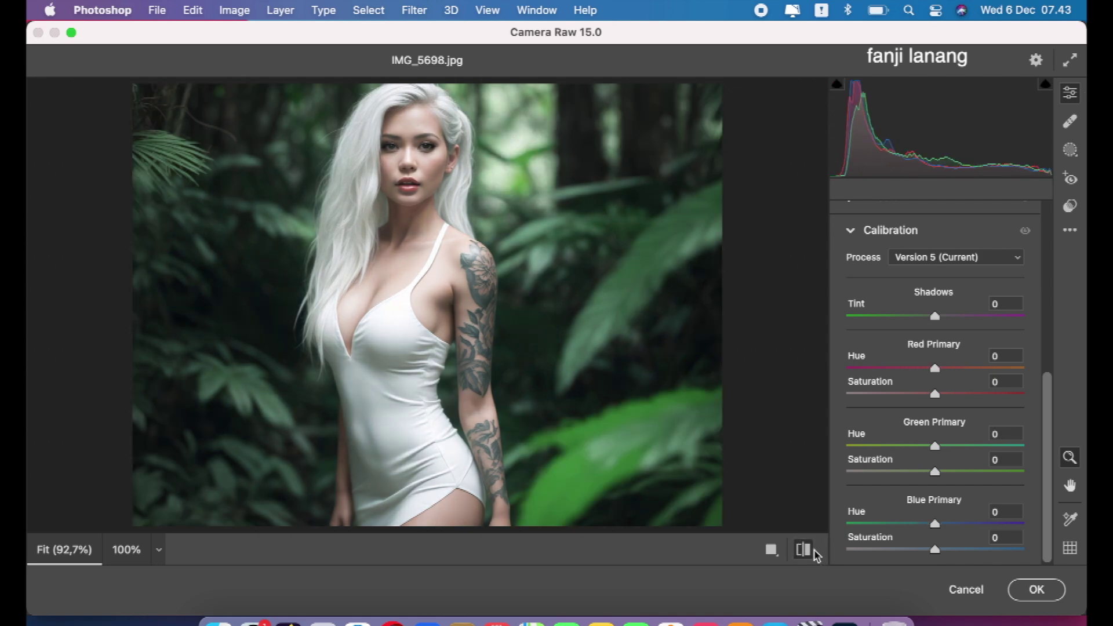
left_click(804, 550)
left_click(1036, 590)
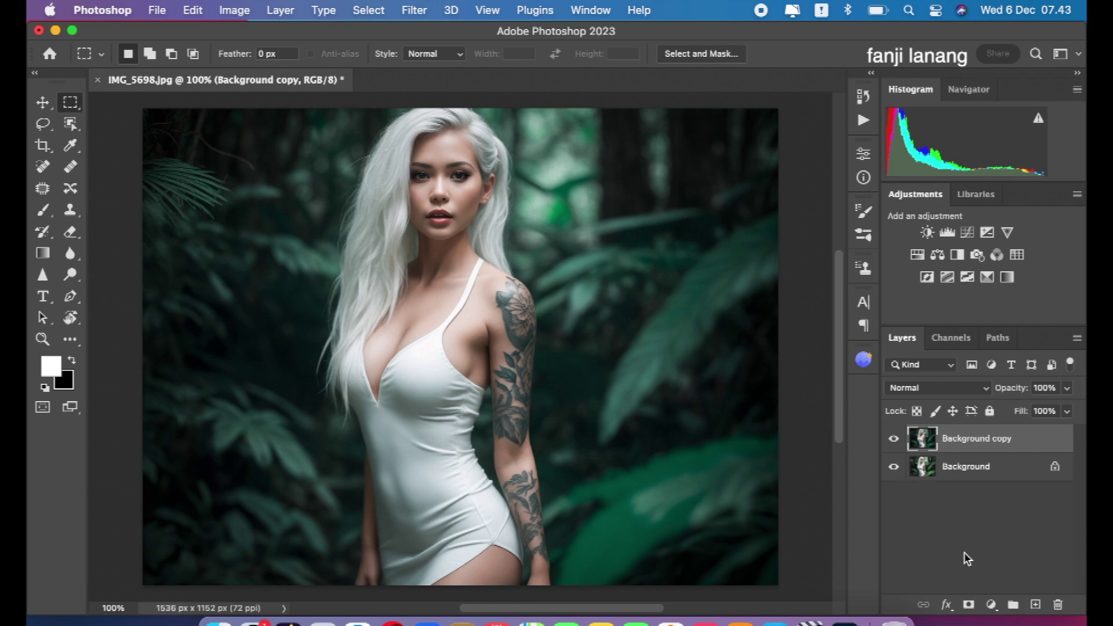
Add a Selective Color layer with Greens at Cyan -100, Magenta +100, Yellow -100
left_click(992, 603)
left_click(999, 572)
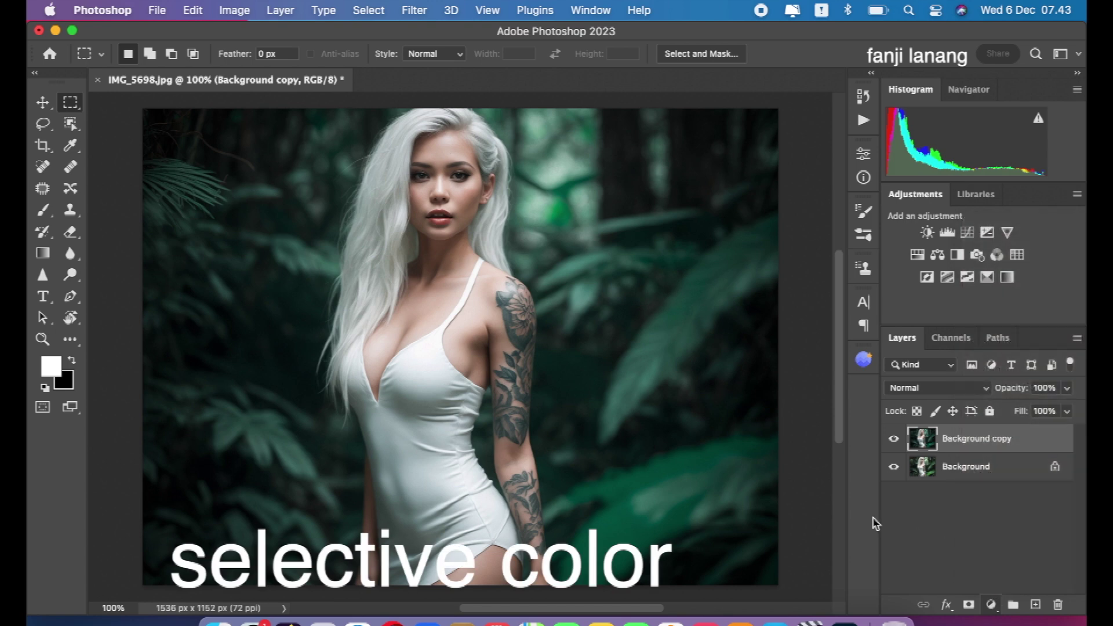
left_click(757, 222)
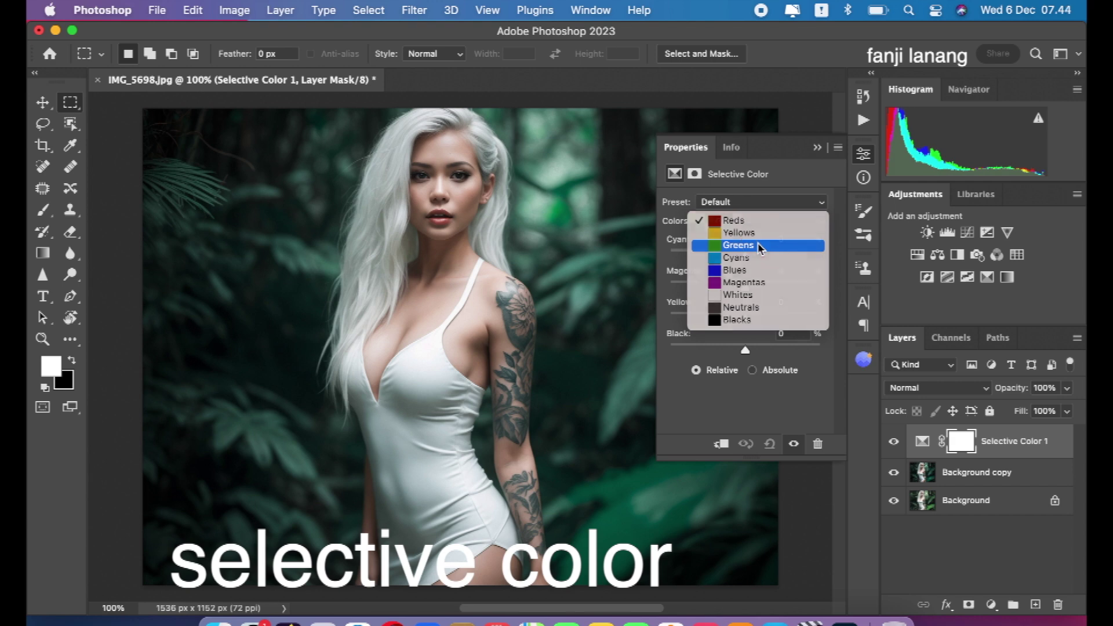
left_click(738, 245)
mouse_move(746, 256)
left_mouse_down()
mouse_move(625, 282)
mouse_move(752, 278)
left_mouse_up()
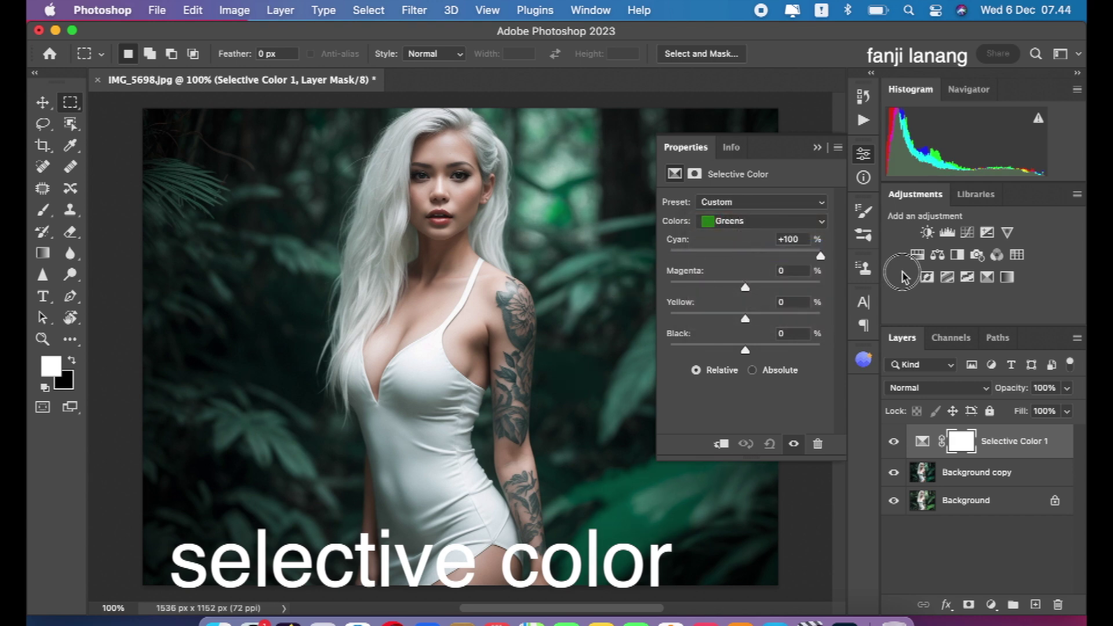
left_click_drag(942, 262, 621, 280)
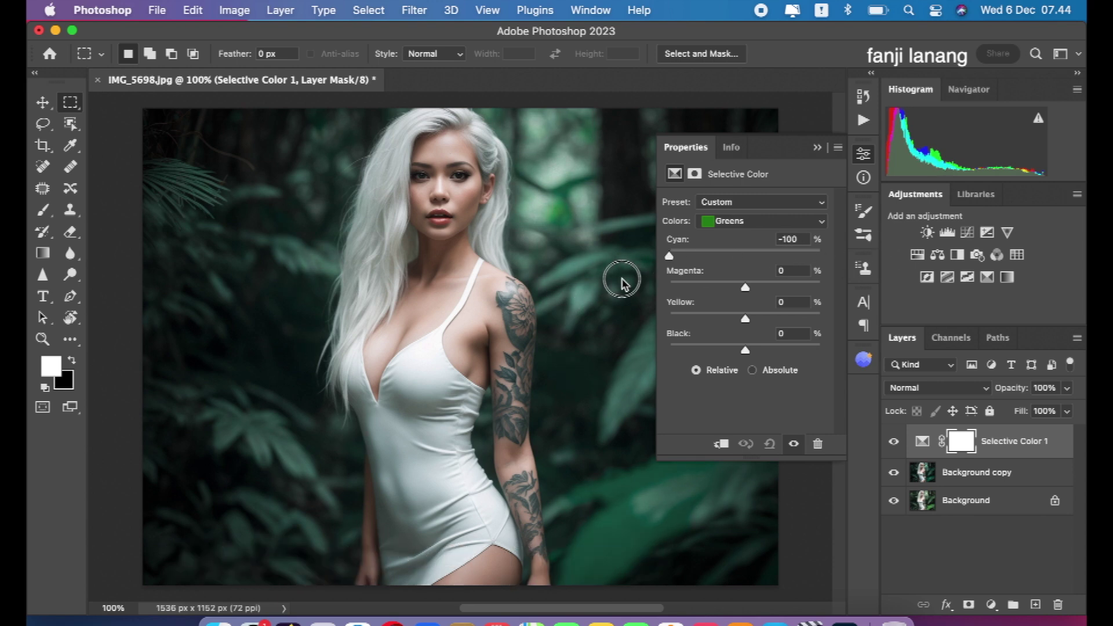
left_click_drag(747, 285, 824, 287)
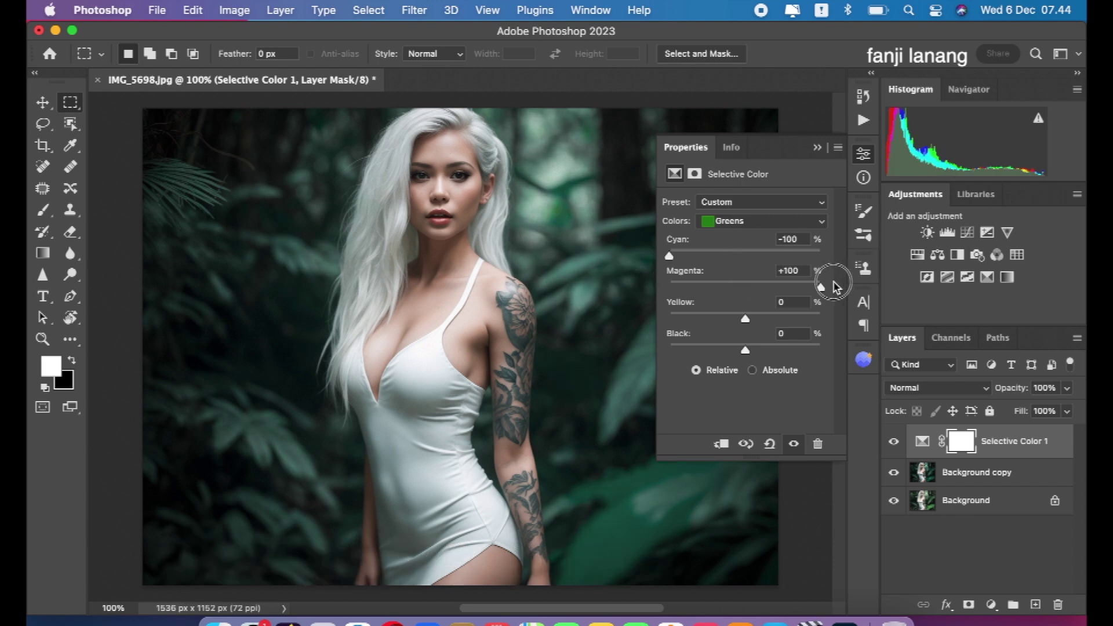
left_click_drag(743, 326, 636, 331)
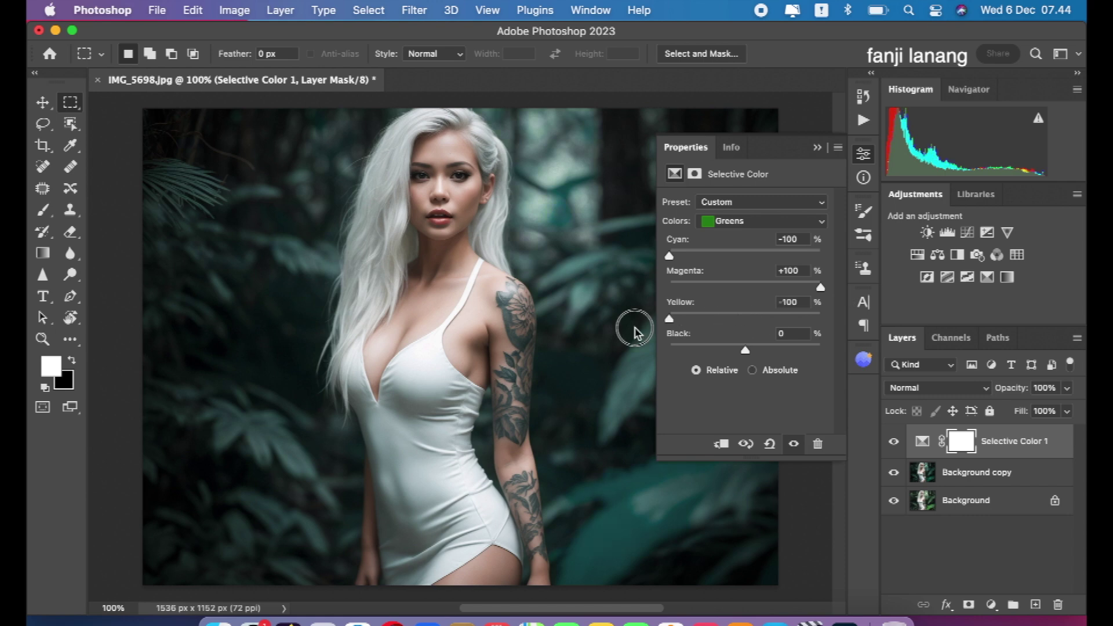
left_click(724, 226)
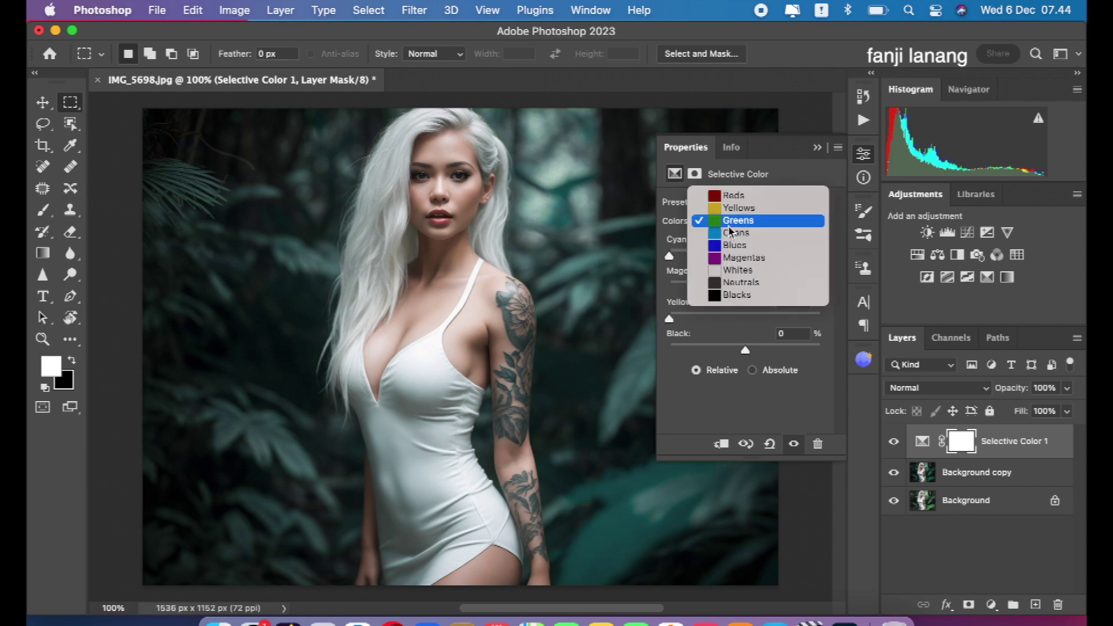
Adjust Selective Color Cyans to Cyan +76, Yellow -62, Black +69, with added magenta
left_click(735, 233)
mouse_move(745, 318)
left_mouse_down()
mouse_move(626, 343)
mouse_move(688, 327)
left_mouse_up()
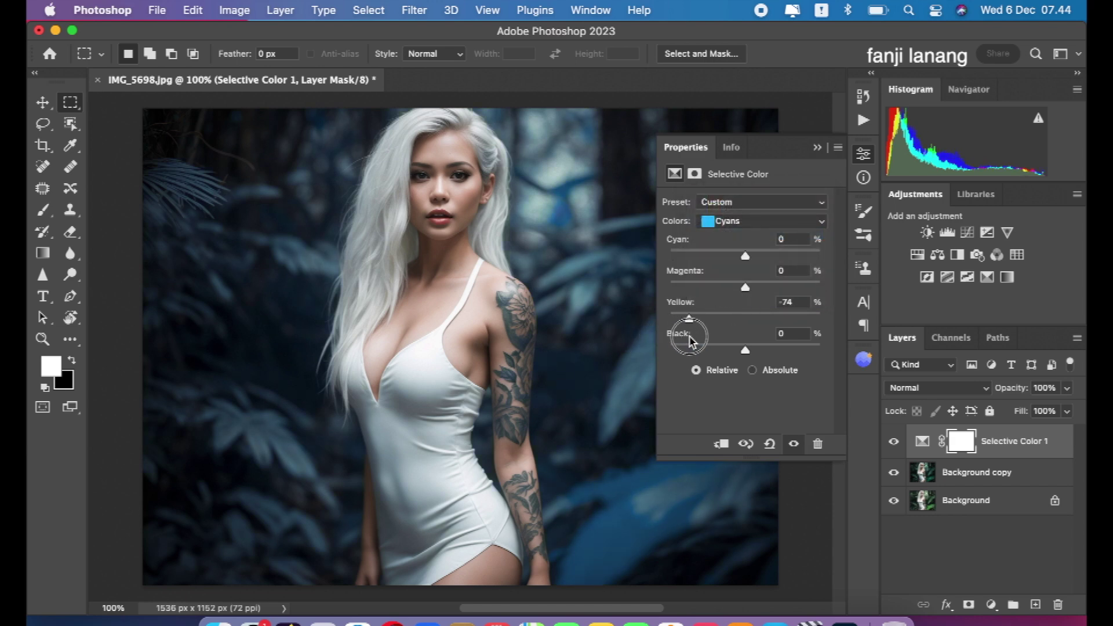
left_click_drag(746, 288, 781, 284)
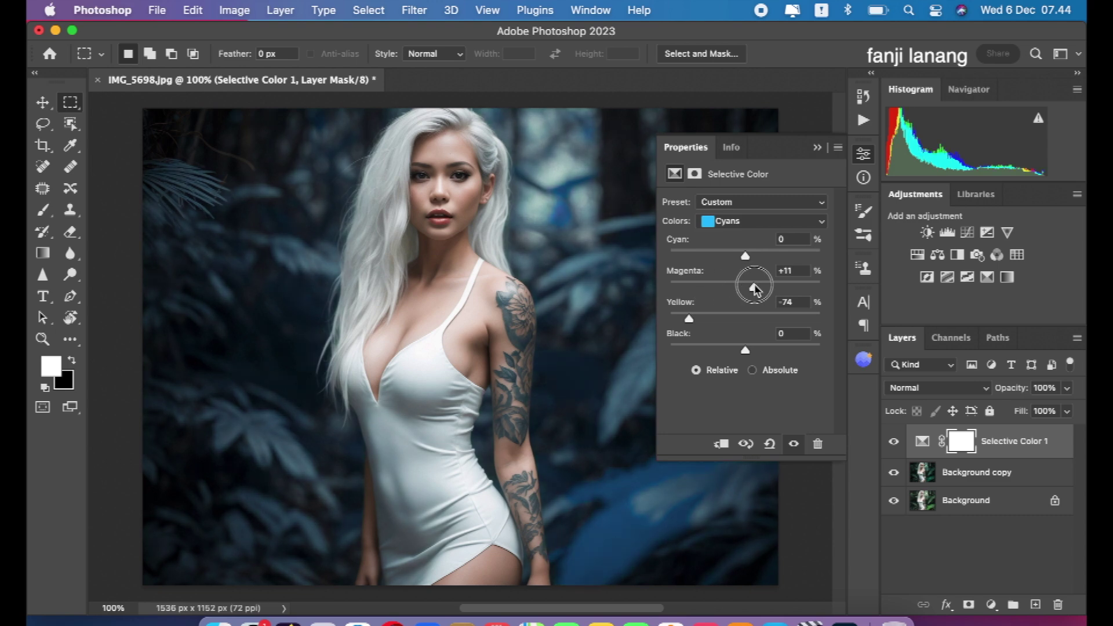
mouse_move(781, 284)
left_mouse_down()
mouse_move(735, 258)
mouse_move(821, 257)
left_mouse_up()
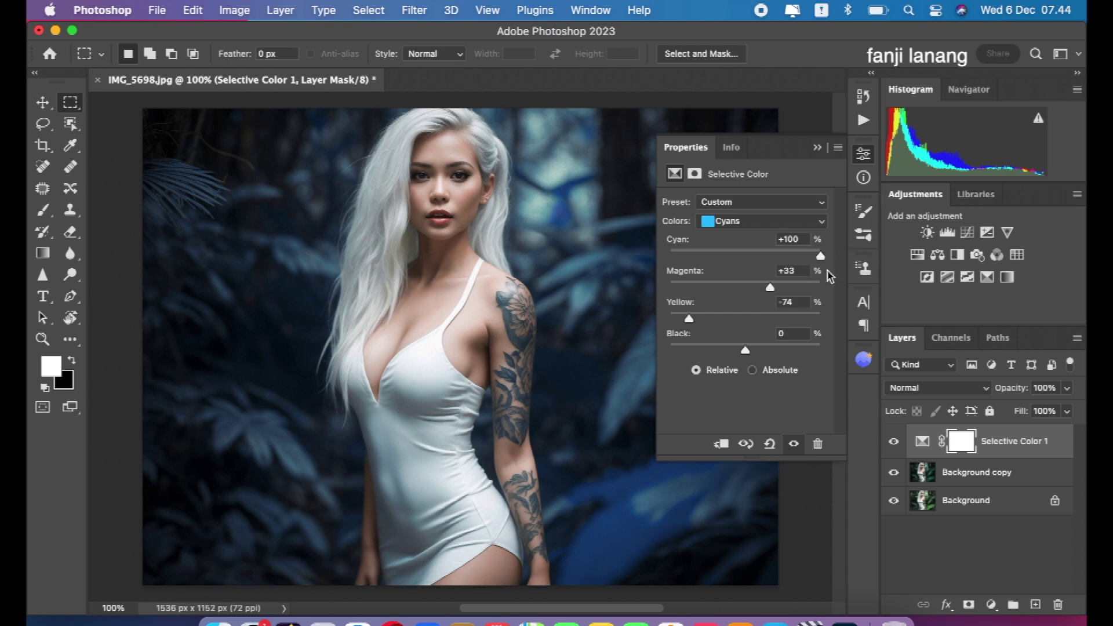
mouse_move(746, 350)
left_mouse_down()
mouse_move(651, 368)
mouse_move(881, 348)
left_mouse_up()
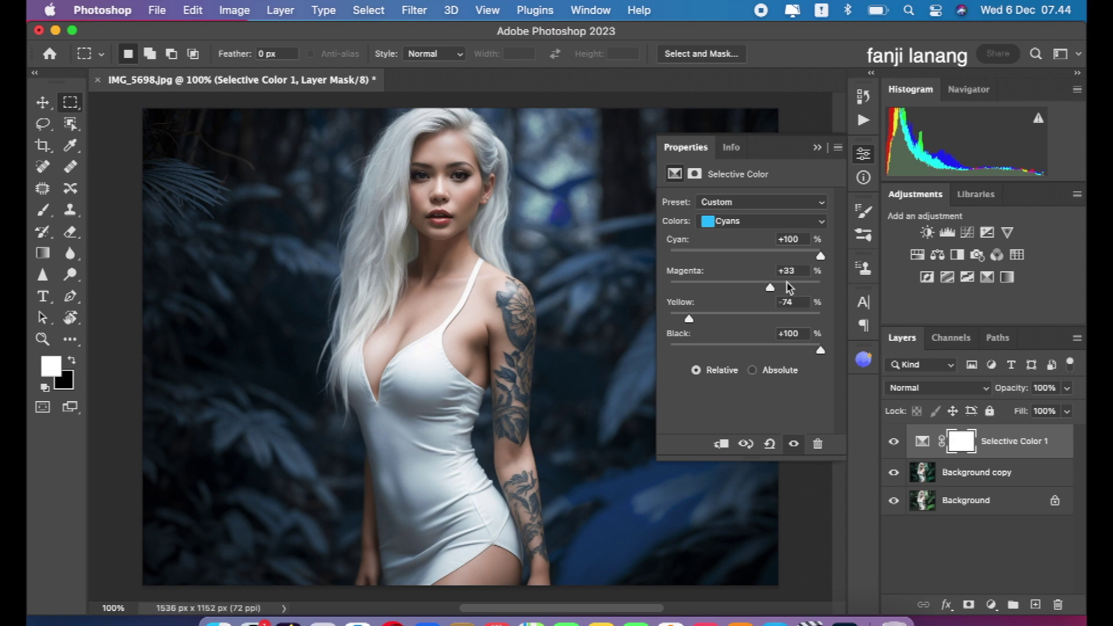
left_click(698, 315)
left_click(798, 347)
left_click_drag(790, 253, 800, 288)
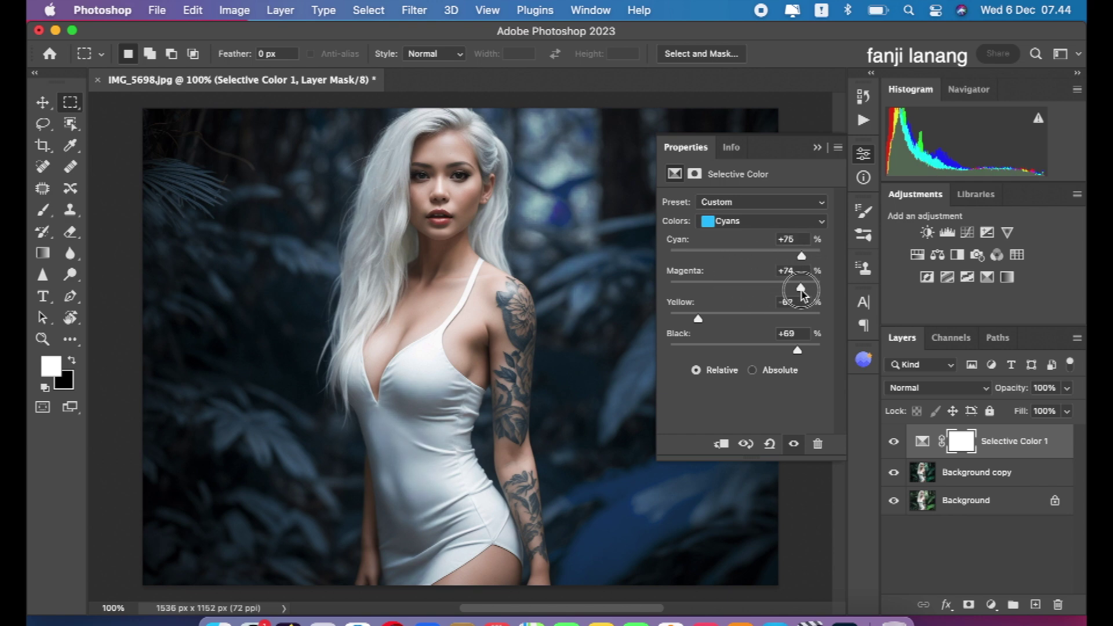
Set Blacks to Magenta +5, Yellow -5, Black +5 and close the adjustment settings
left_click(762, 221)
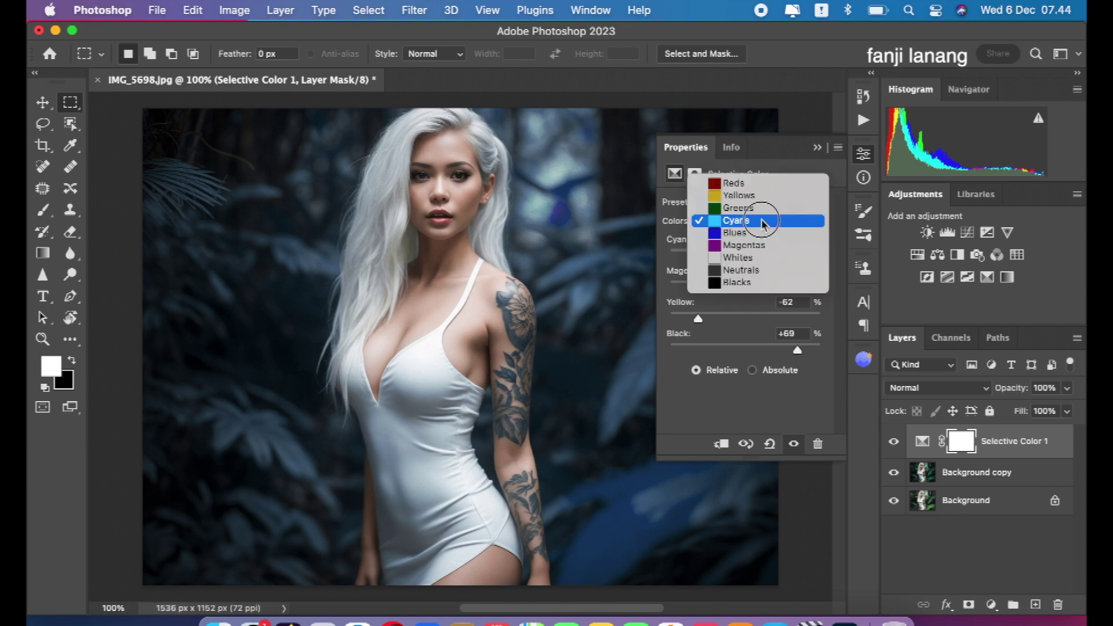
left_click(774, 284)
left_click_drag(746, 319, 739, 324)
left_click_drag(745, 287, 751, 356)
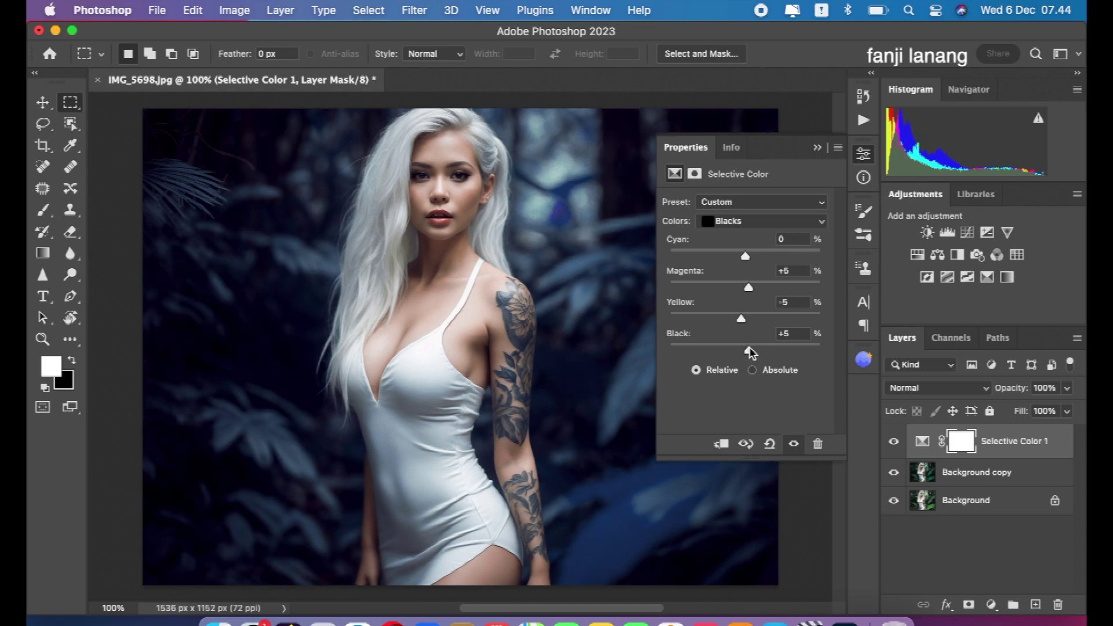
left_click(818, 149)
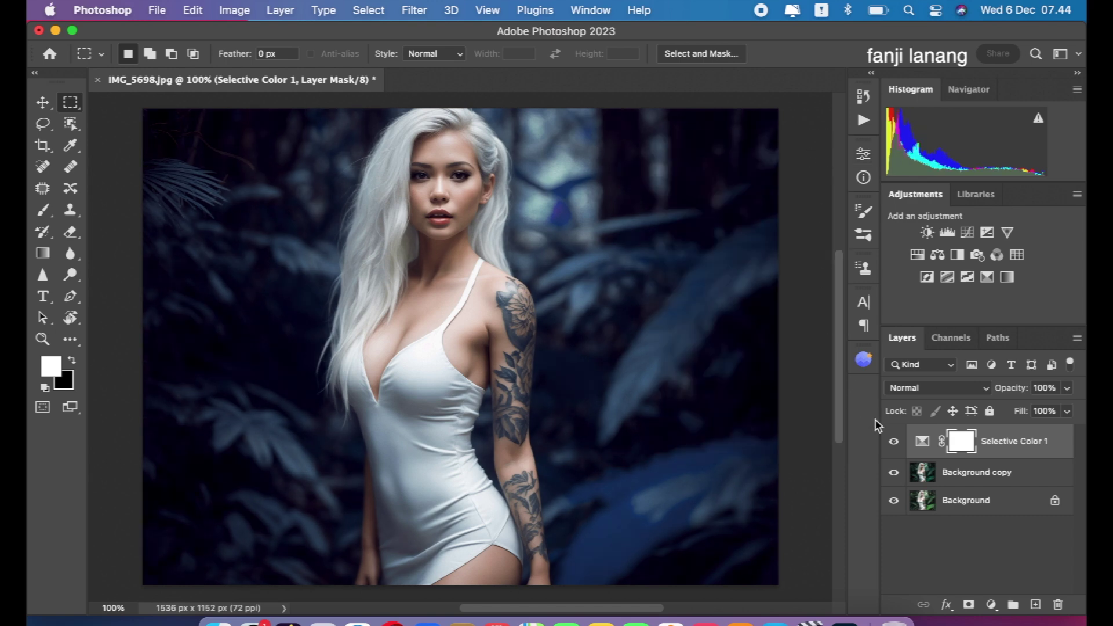
Add a new empty layer and set the foreground colour to light blue #bce8ff
left_click(892, 441)
left_click(1035, 605)
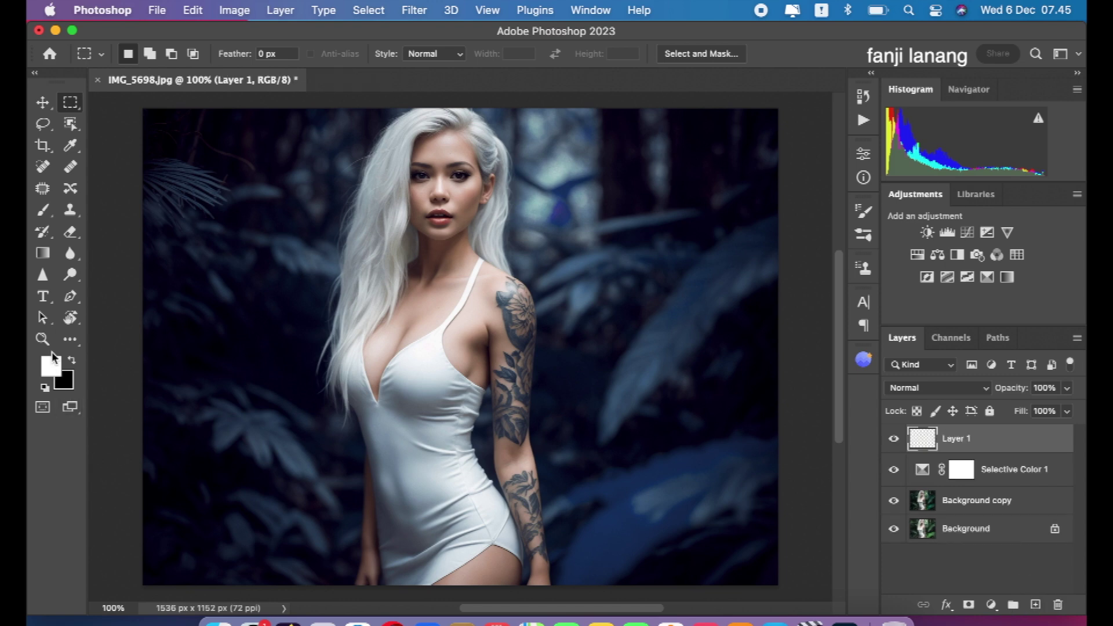
left_click(43, 254)
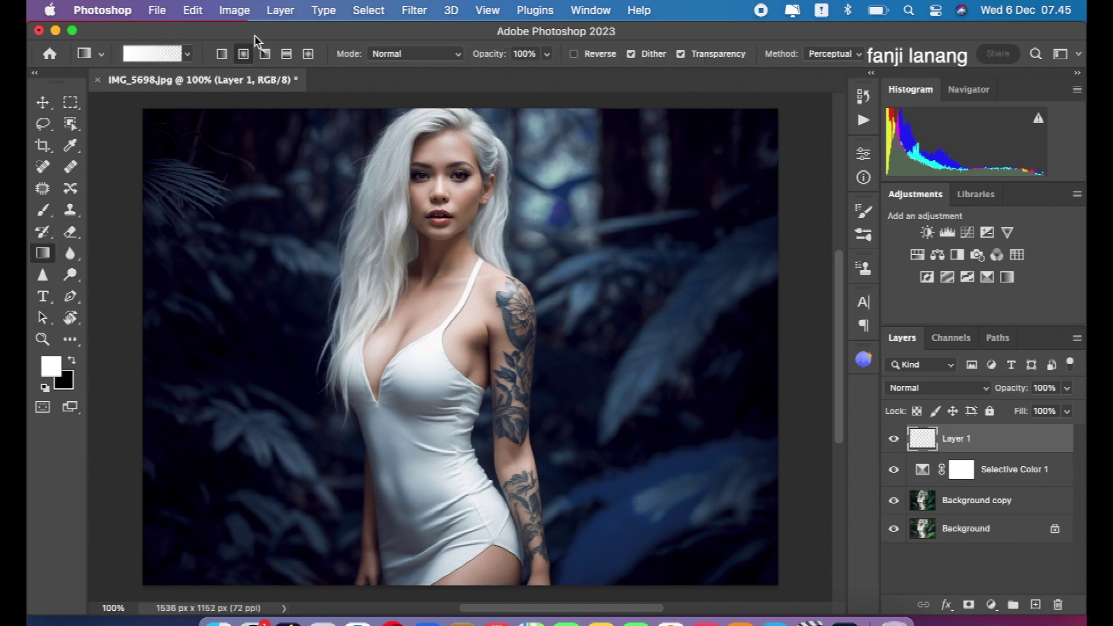
left_click(51, 366)
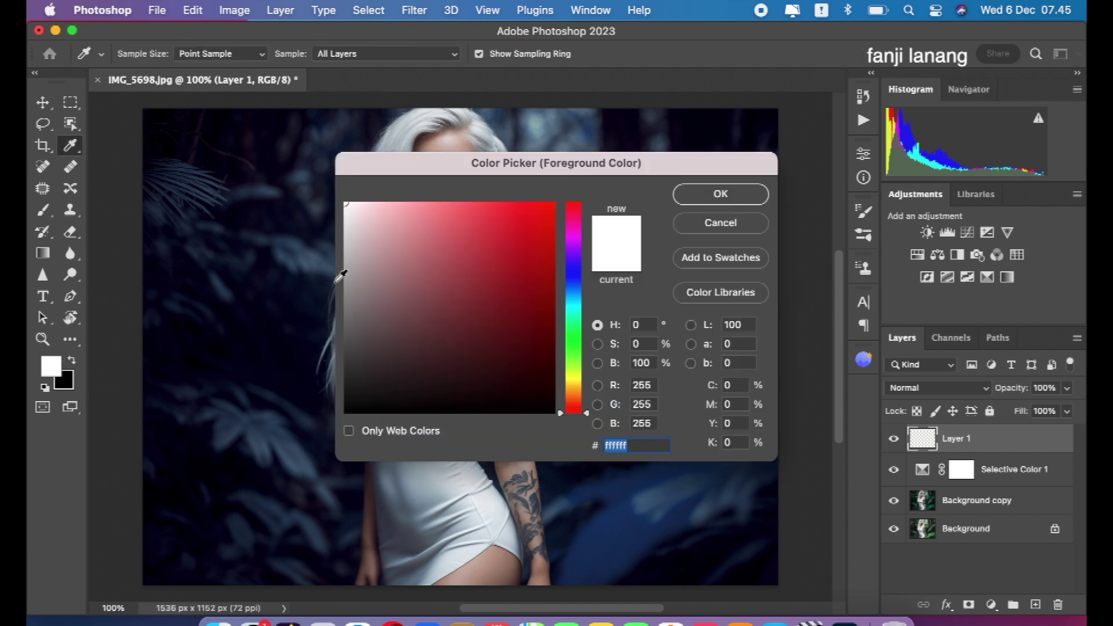
left_click(573, 296)
left_click_drag(399, 208, 400, 202)
left_click(721, 194)
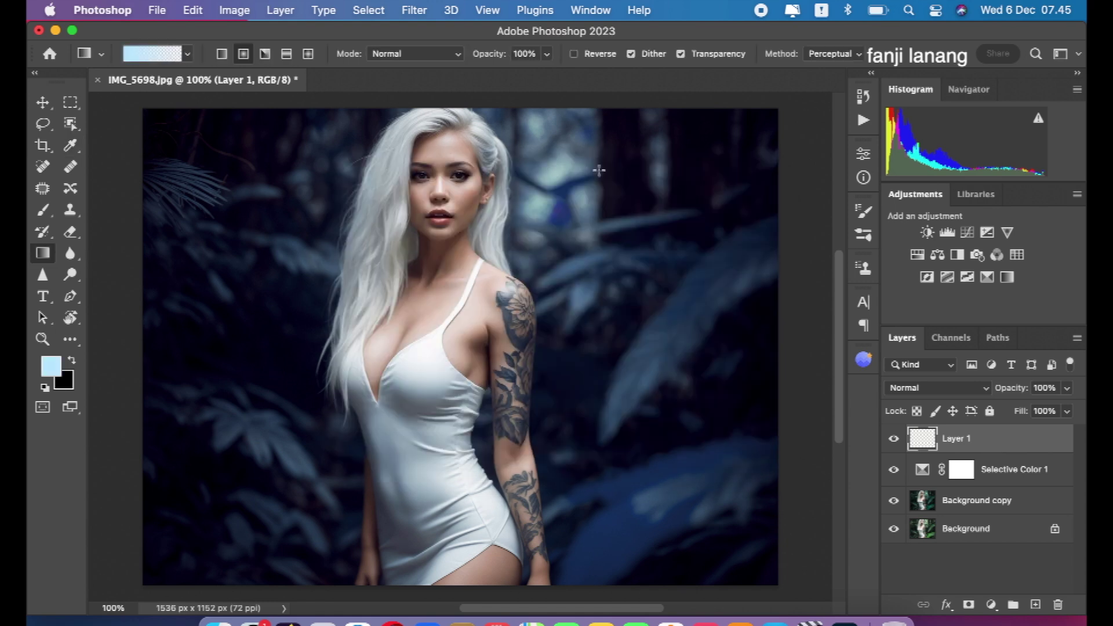
Draw a light-blue radial glow behind her head, blend it with Screen, and add a mask
left_click_drag(536, 128, 527, 255)
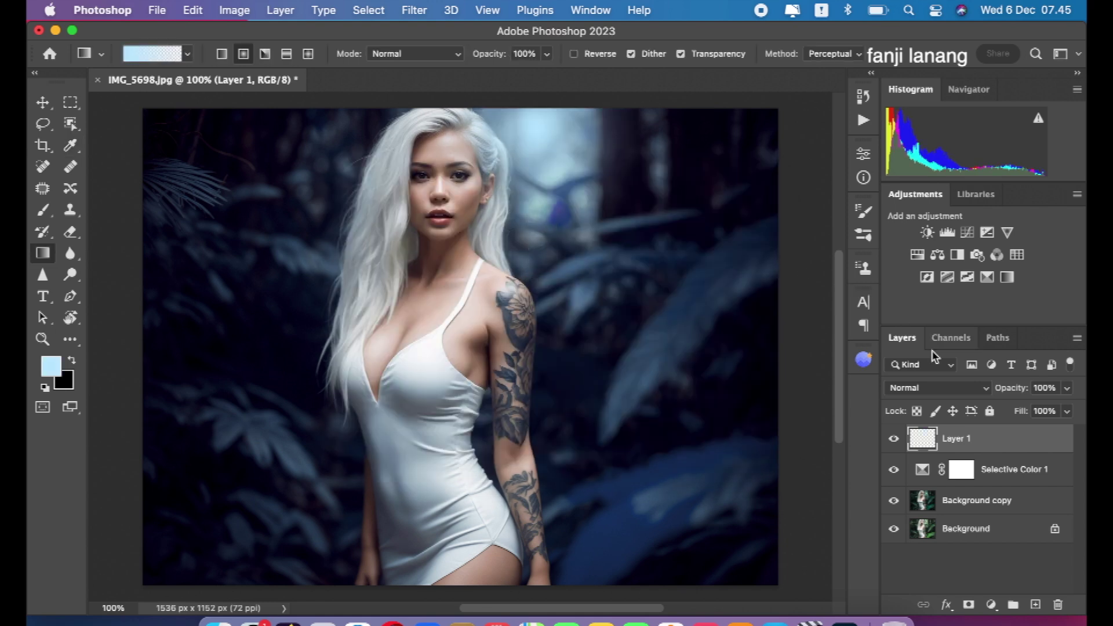
left_click(936, 387)
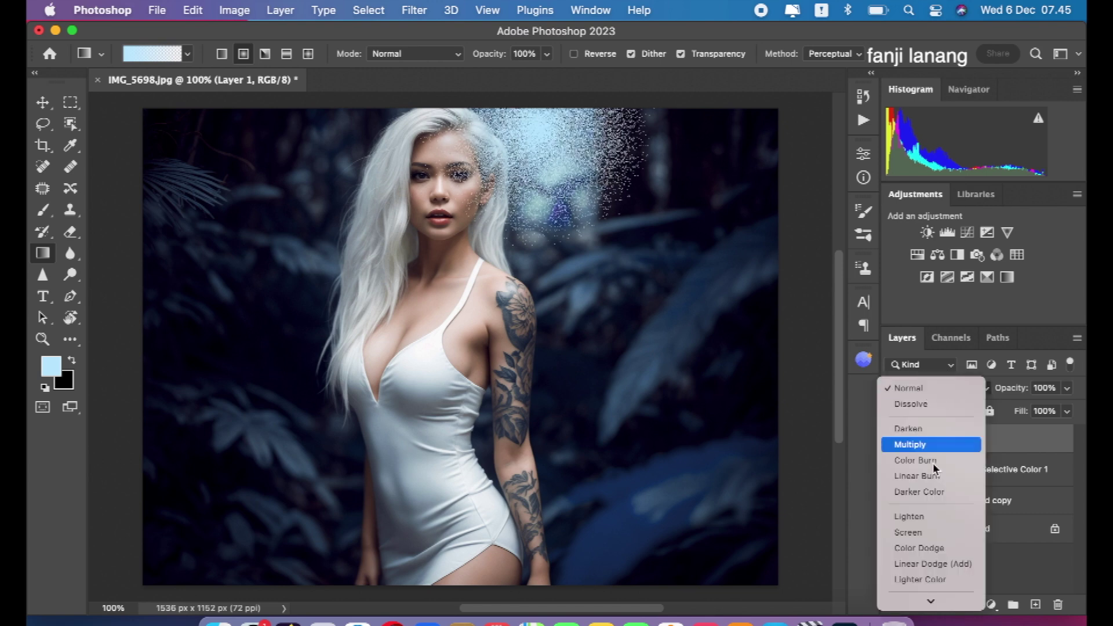
left_click(927, 532)
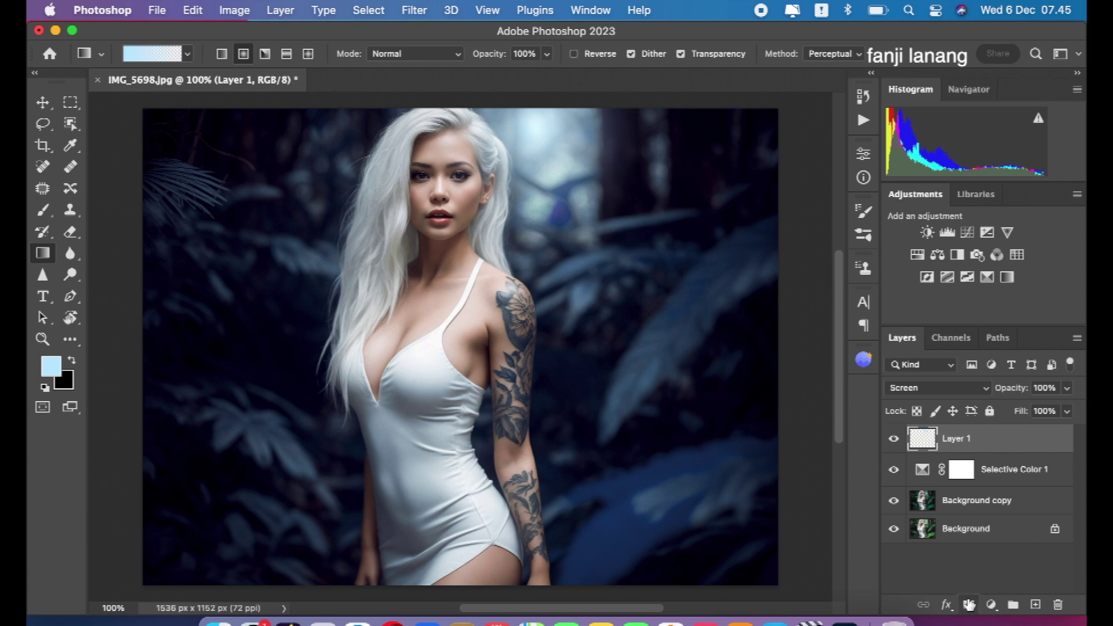
left_click(969, 604)
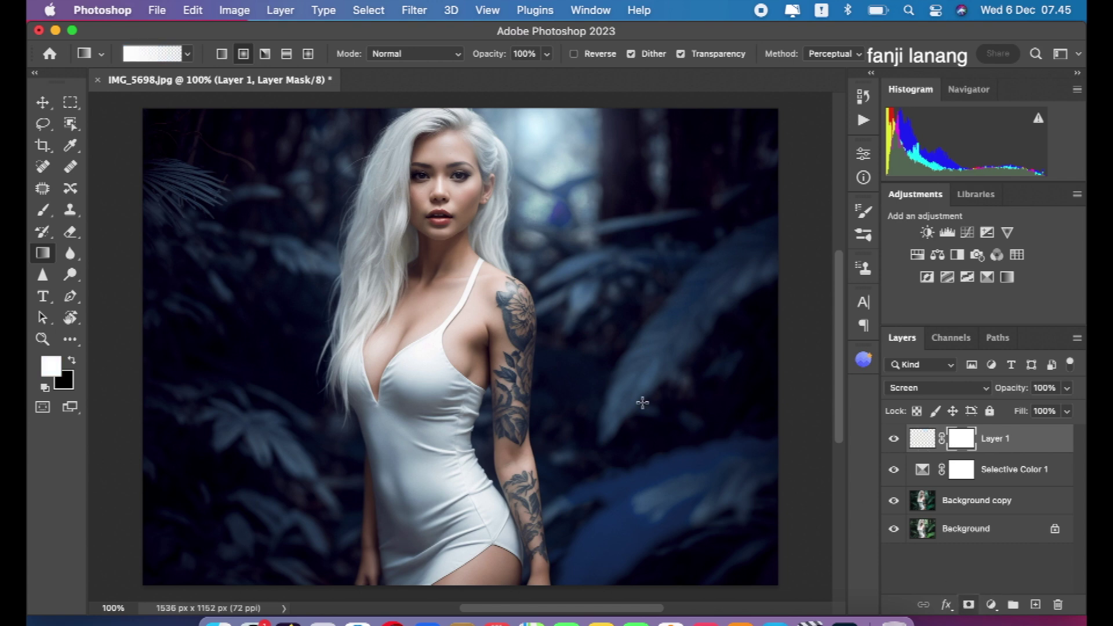
Paint black on Layer 1's mask with a soft round brush, hiding the glow's left side
left_click(44, 214)
left_click(149, 55)
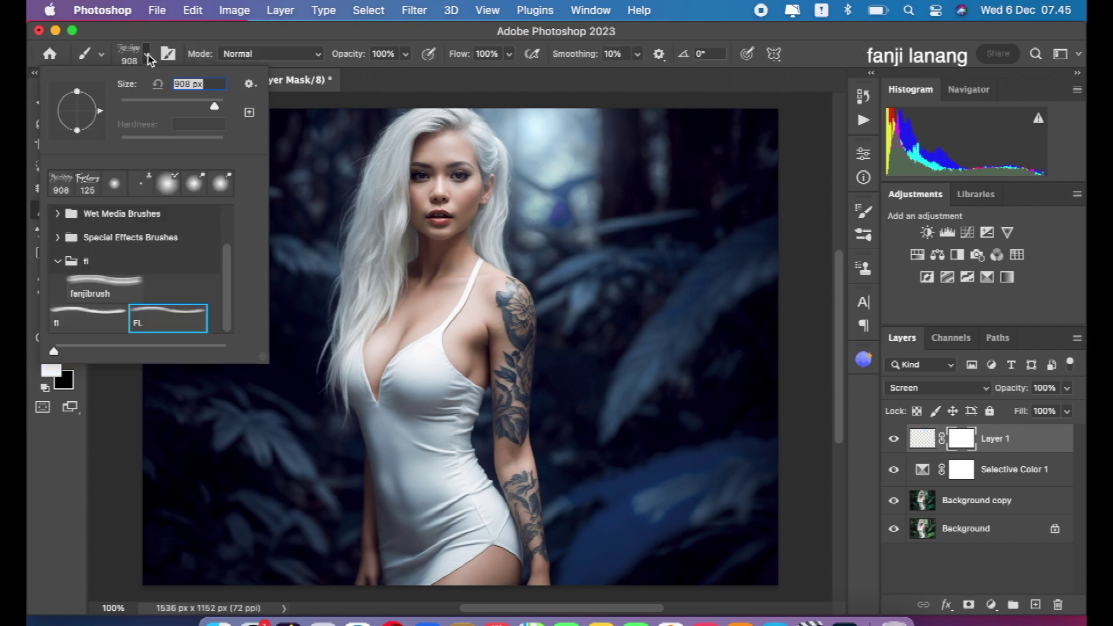
left_click(111, 189)
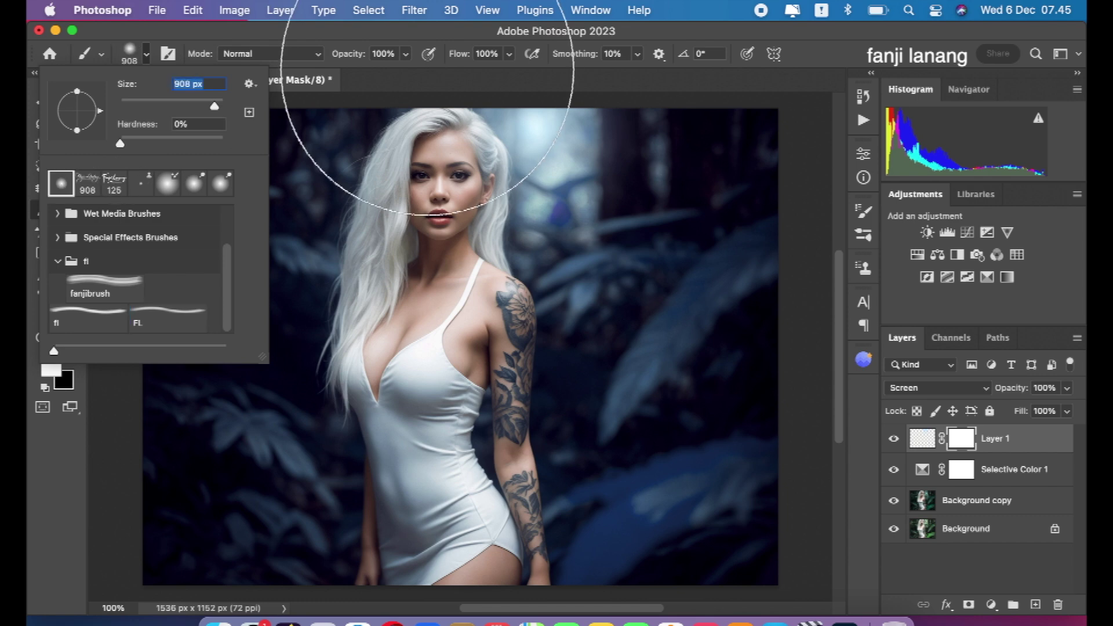
left_click(433, 72)
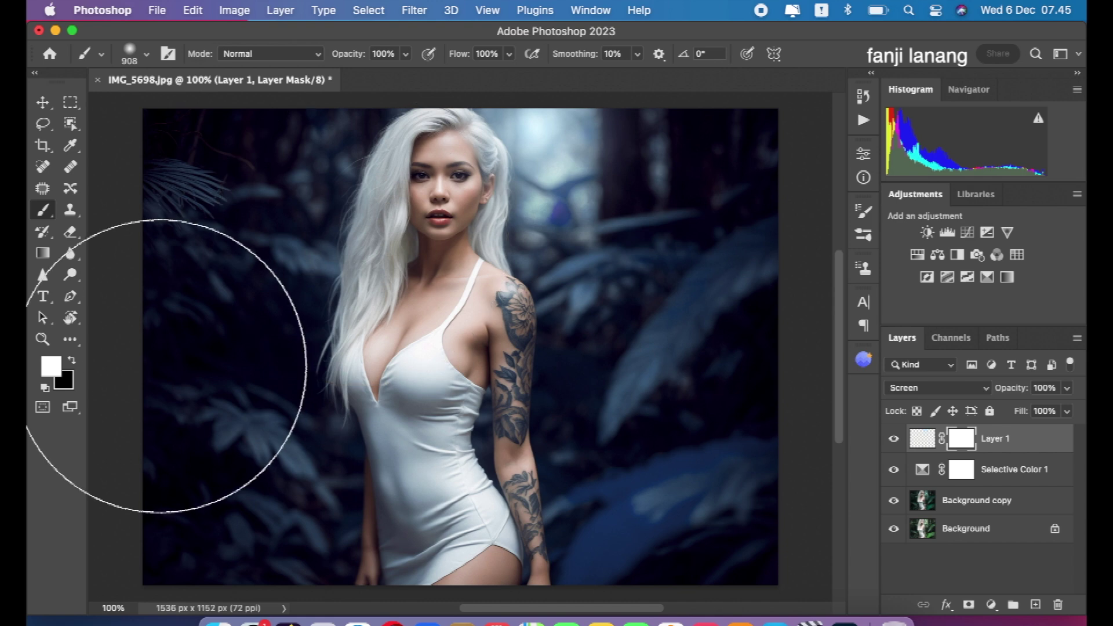
left_click(72, 361)
mouse_move(261, 223)
left_mouse_down()
mouse_move(351, 220)
mouse_move(365, 372)
left_mouse_up()
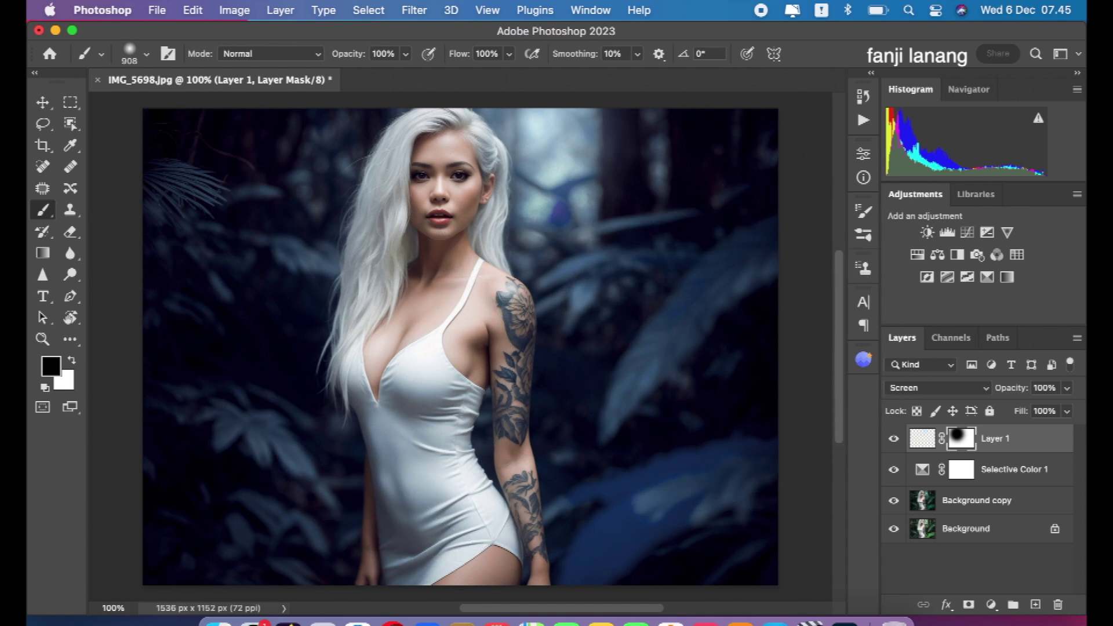
left_click(44, 106)
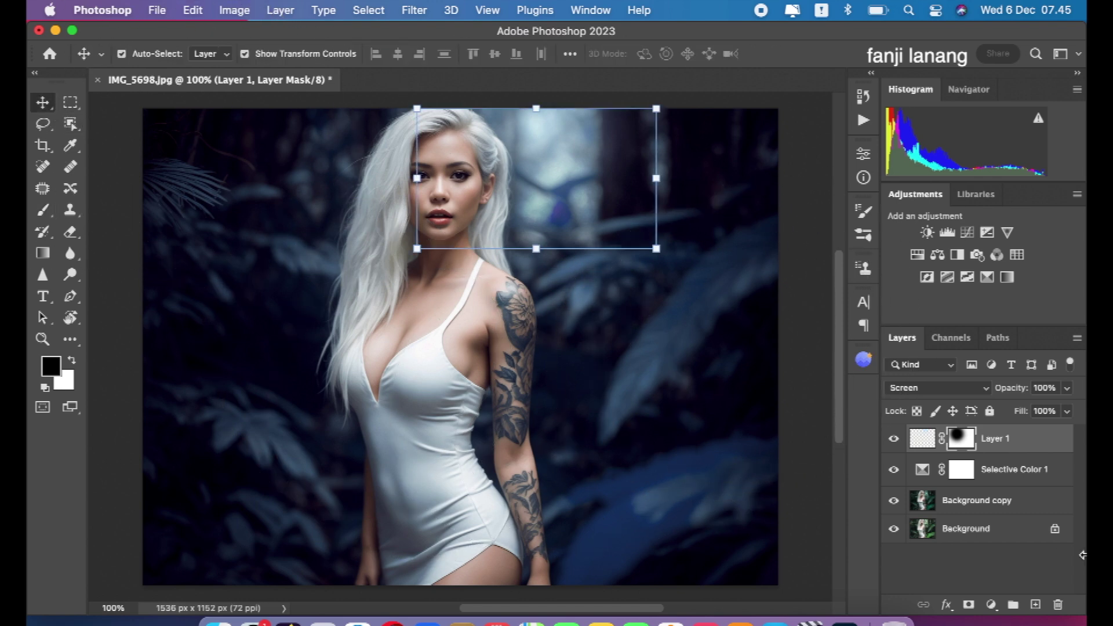
Toggle Layer 1 and Selective Color 1 off and on to compare, then add Layer 2
left_click(894, 441)
left_click(893, 469)
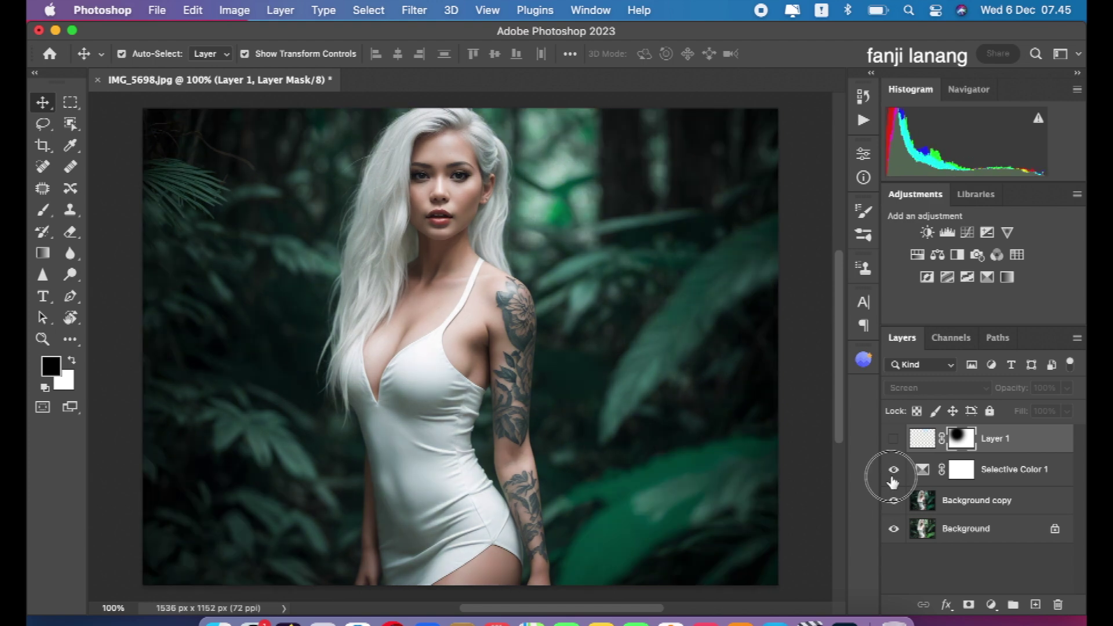
left_click(893, 470)
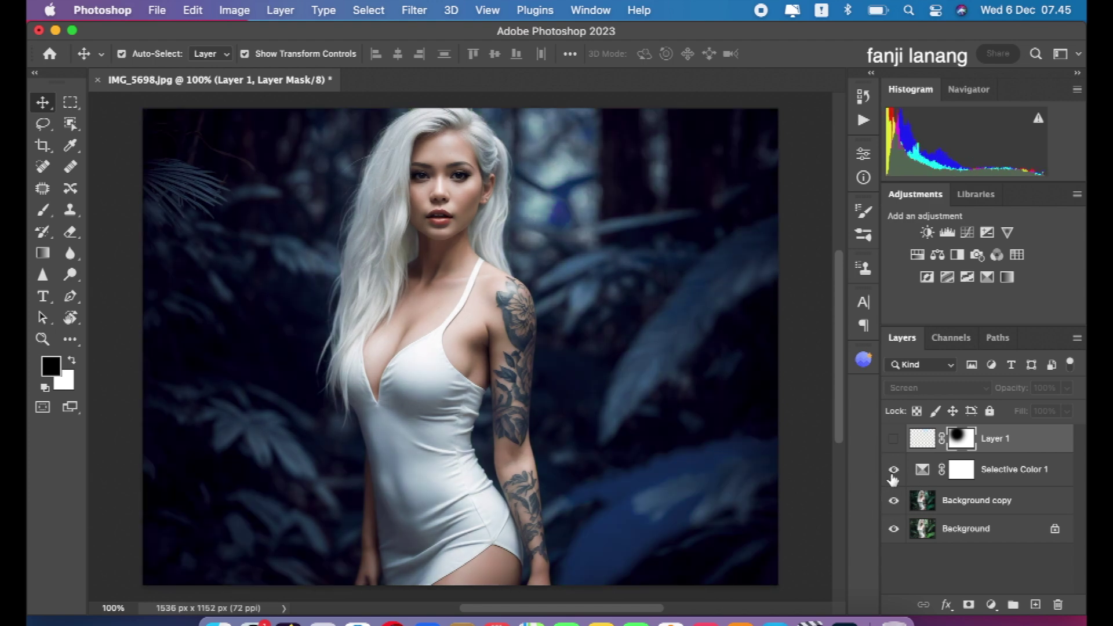
left_click(894, 464)
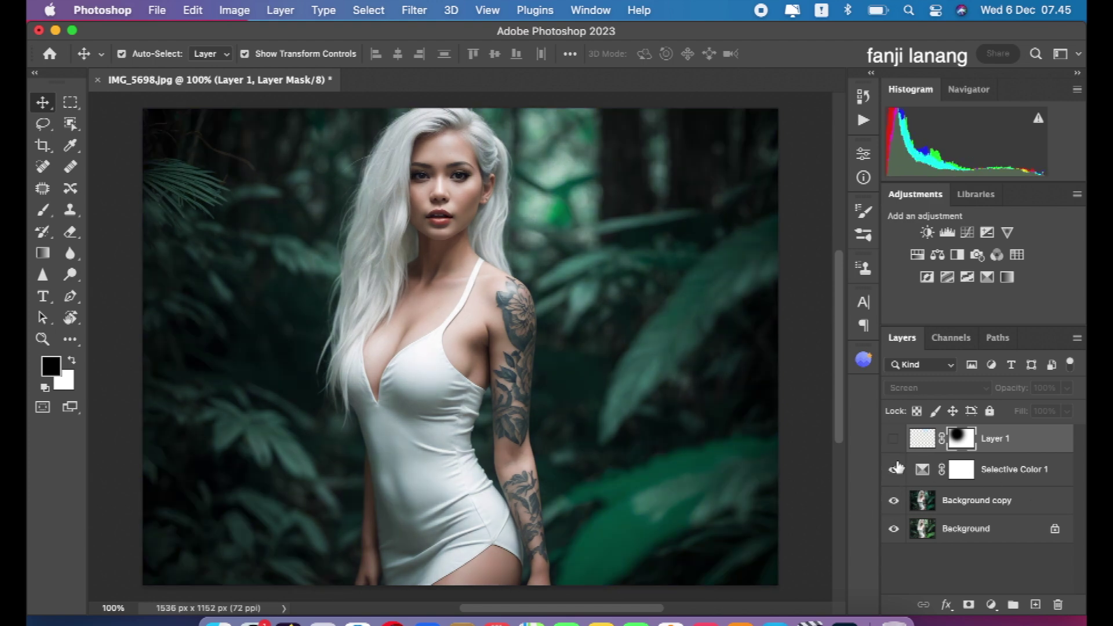
left_click(897, 469)
left_click(894, 440)
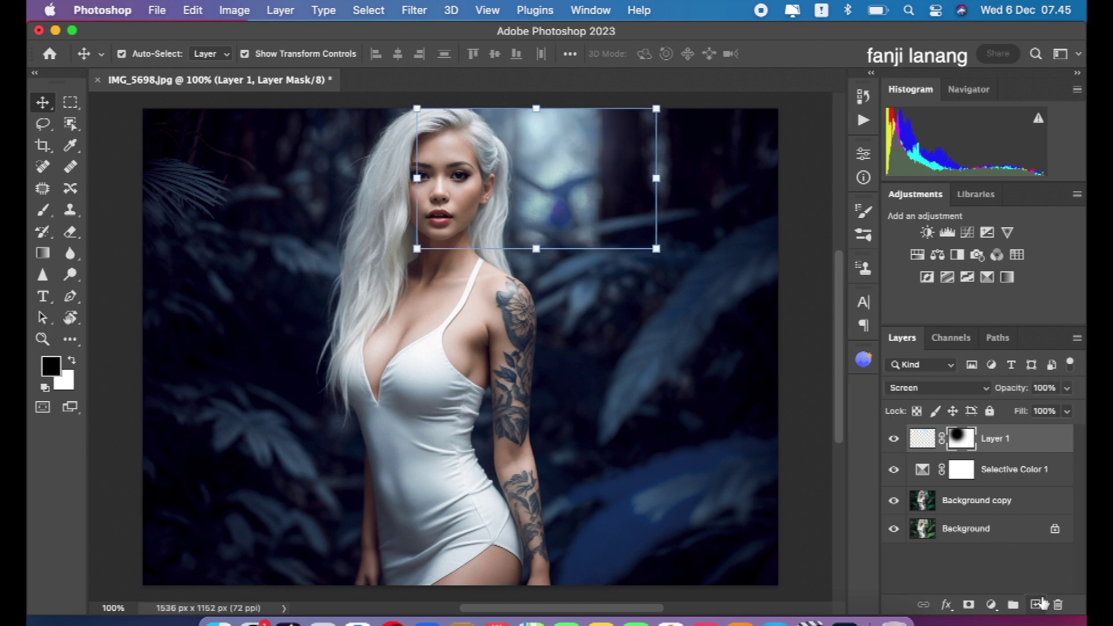
left_click(1037, 605)
Select the FL signature brush preset and shrink it to a smaller size
left_click(43, 210)
left_click(144, 57)
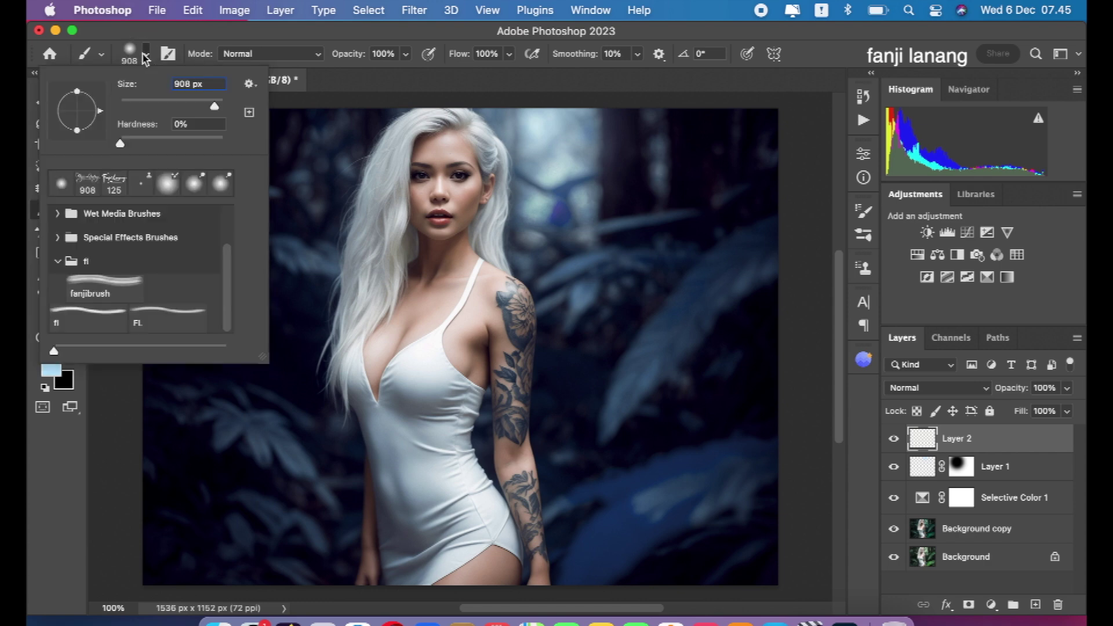
left_click(88, 185)
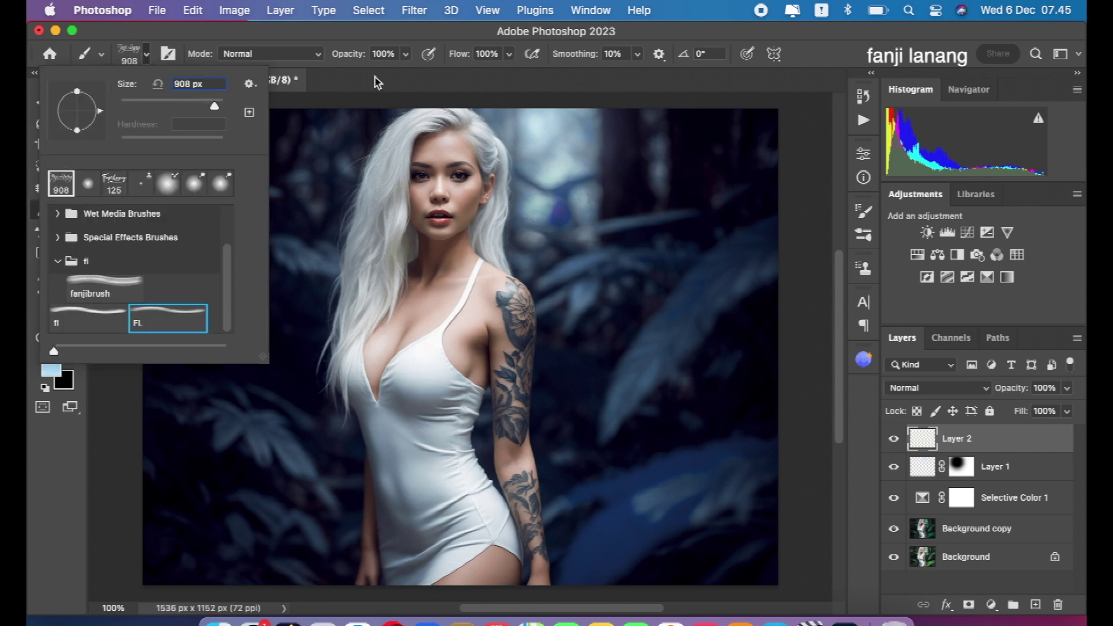
left_click(374, 83)
key("bracketleft")
key("bracketleft")
key("bracketleft")
key("bracketleft")
key("bracketleft")
key("bracketleft")
key("bracketleft")
key("bracketleft")
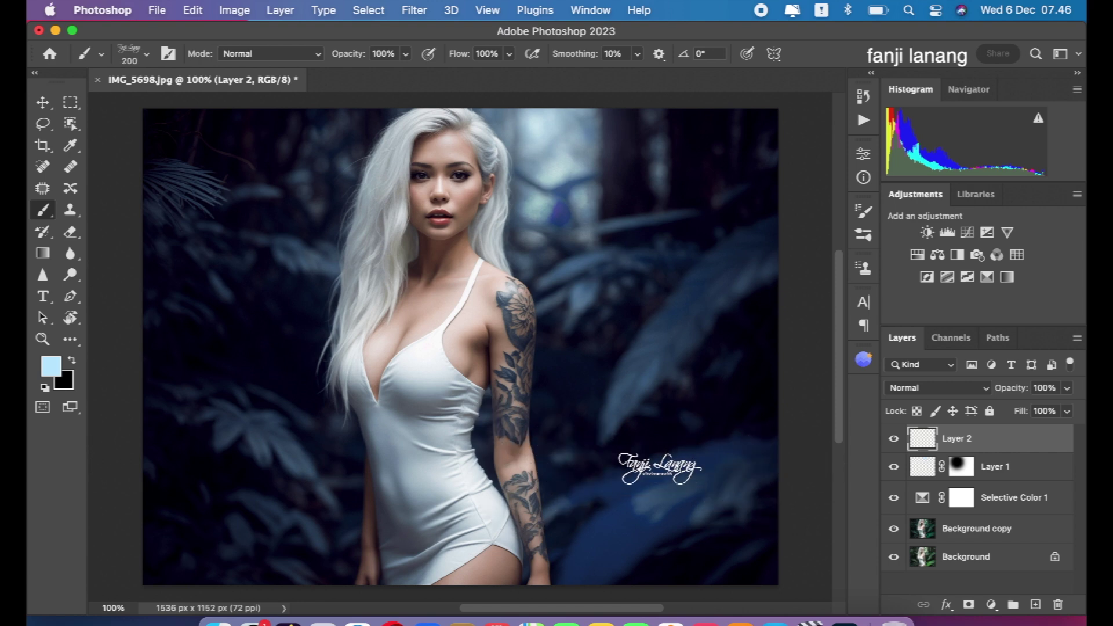
Stamp the signature at the bottom right in white, after resetting colours to black and white
left_click(718, 555)
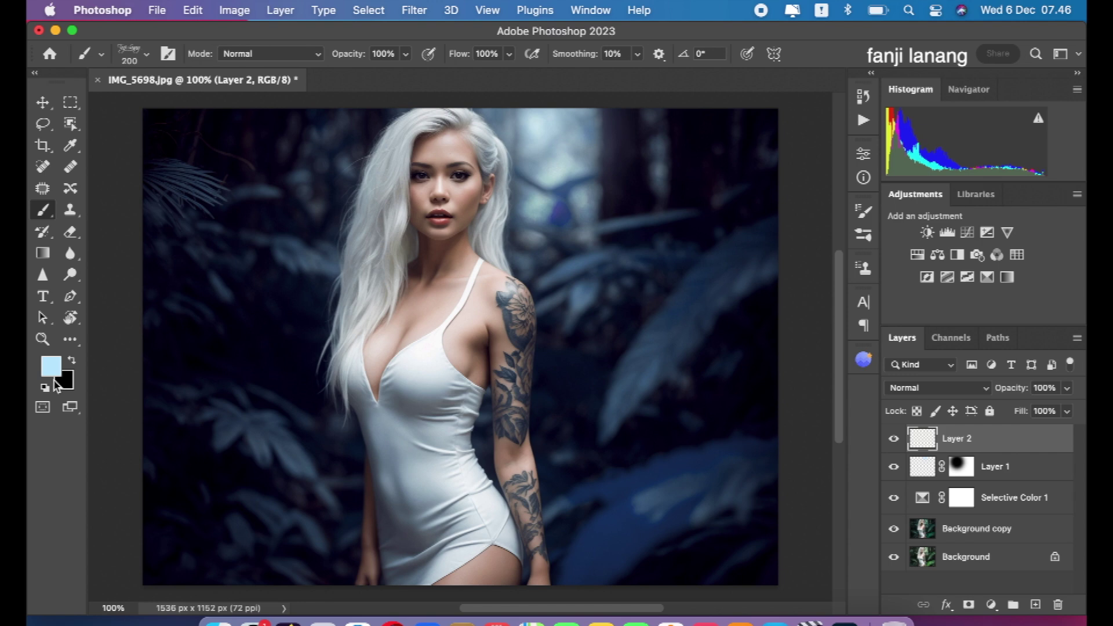
left_click(49, 388)
left_click(72, 361)
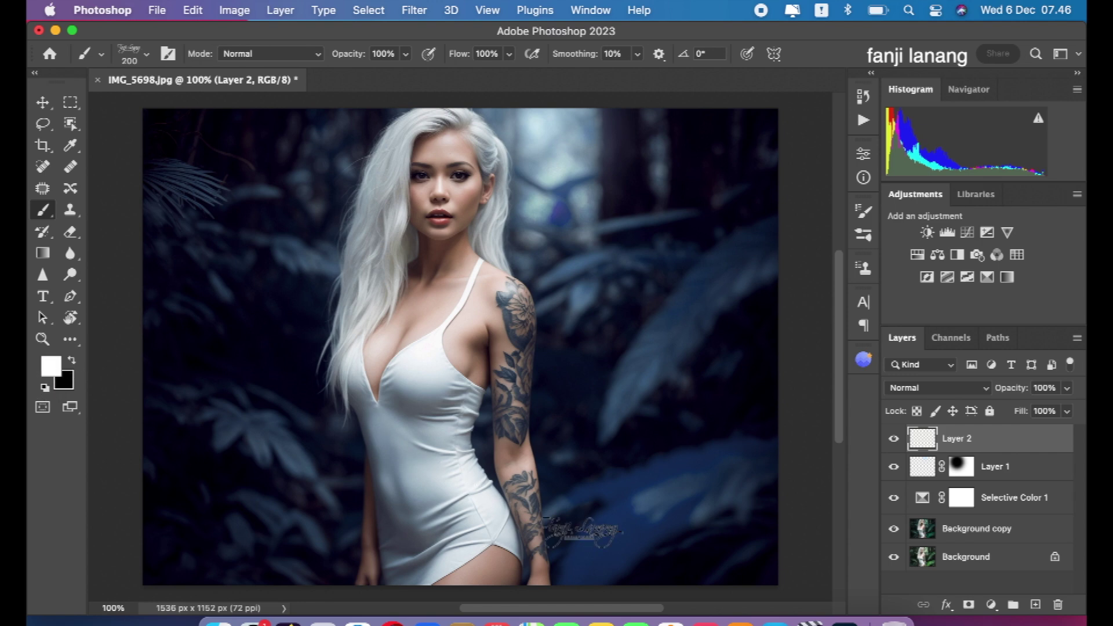
left_click(719, 556)
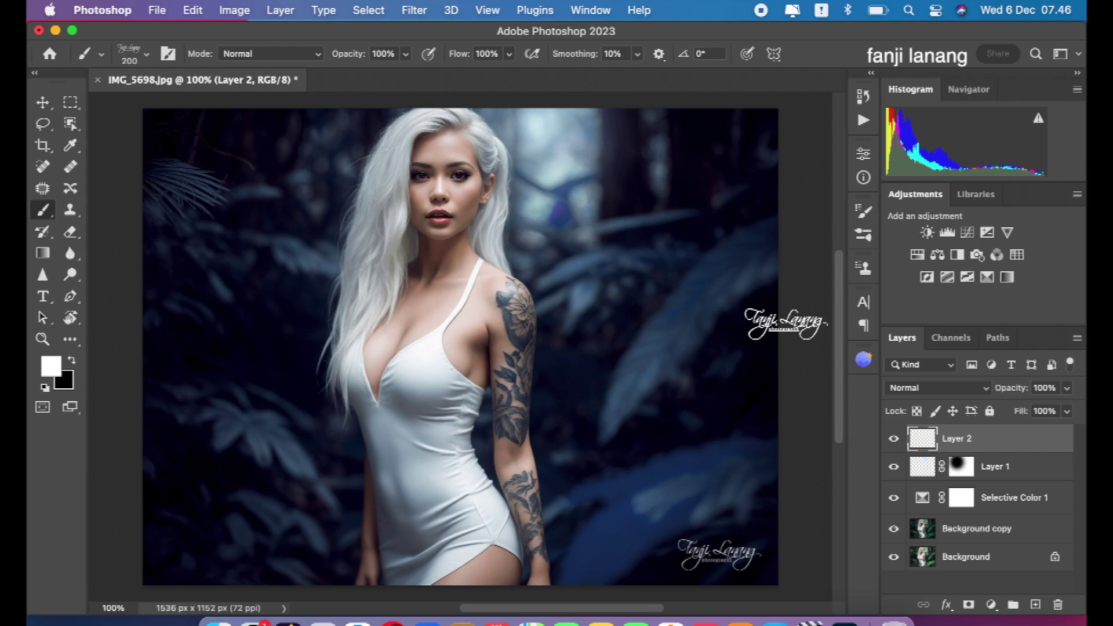